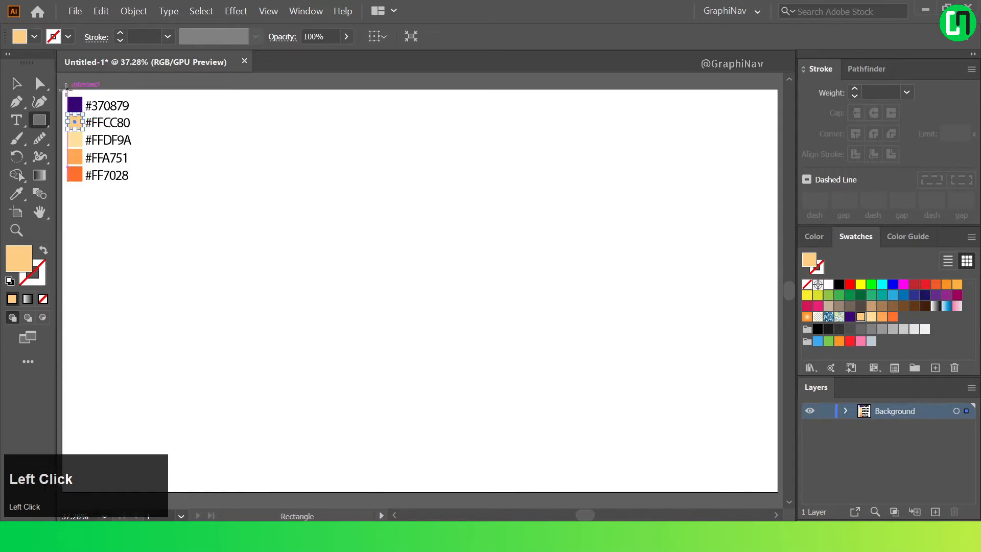
Draw a #FFCC80 rectangle covering the whole artboard and send it behind the colour palette.
left_click_drag(63, 90, 604, 493)
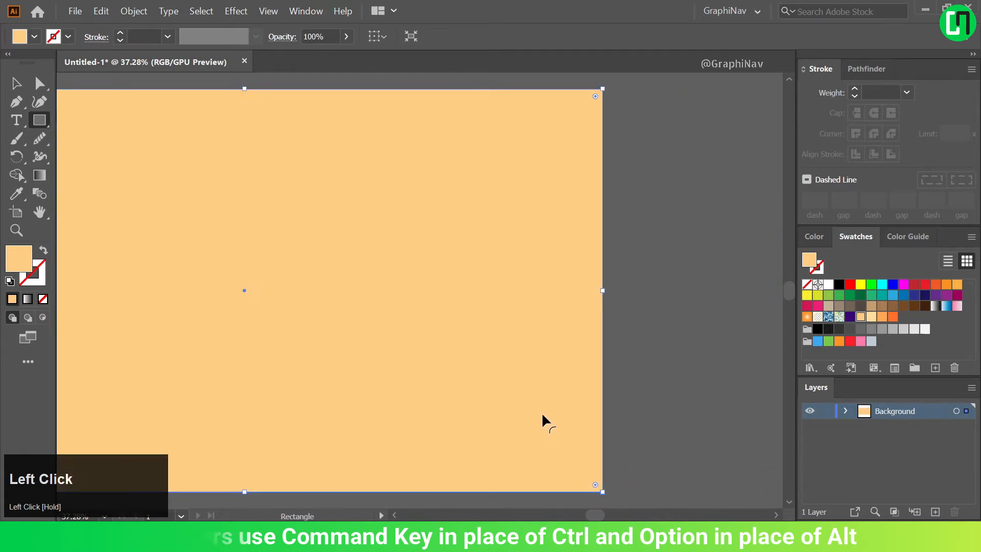
key("ctrl+0")
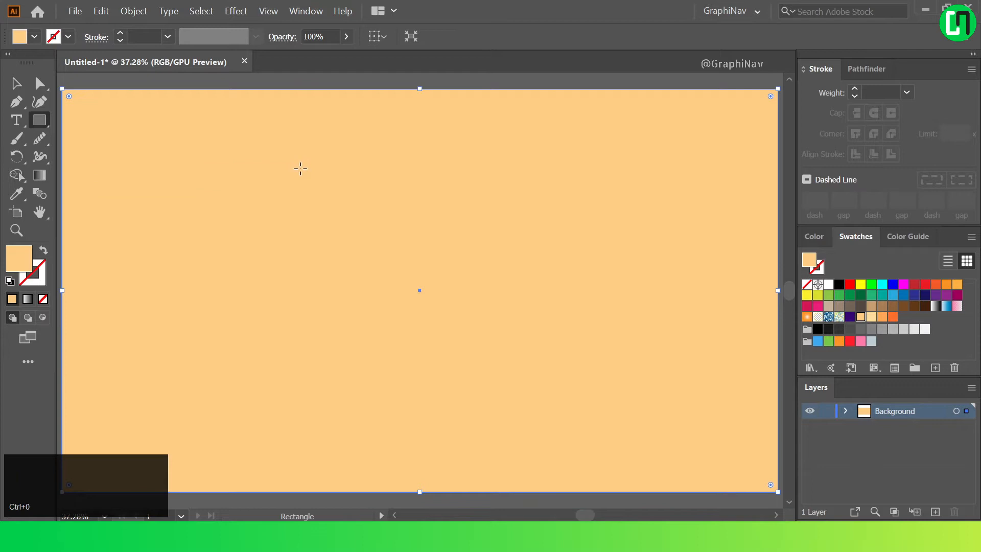
right_click(321, 180)
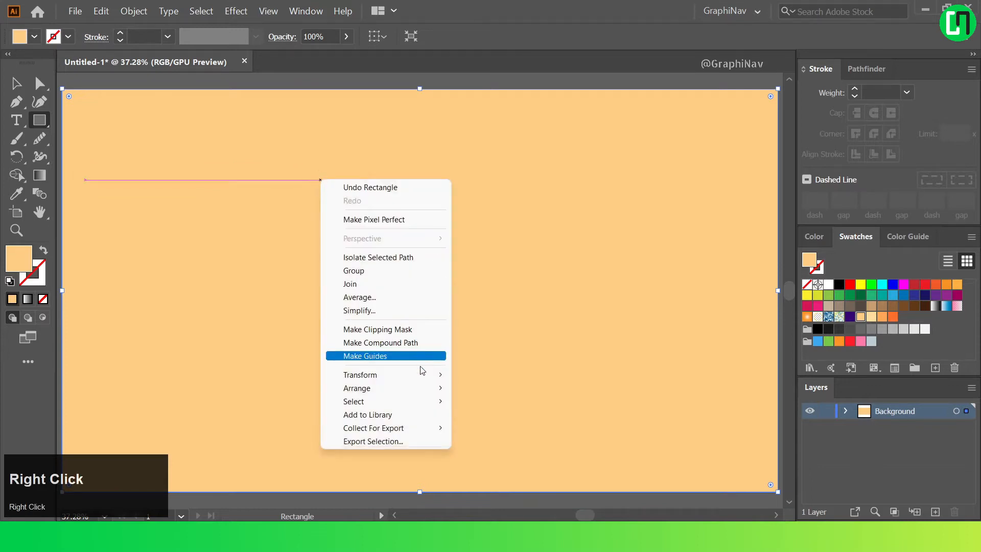
left_click(420, 393)
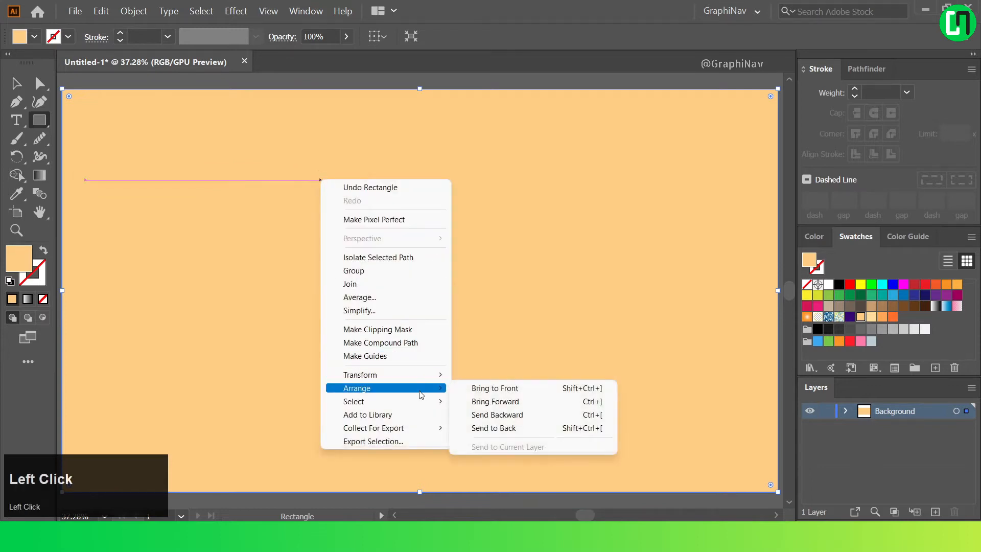
left_click(507, 429)
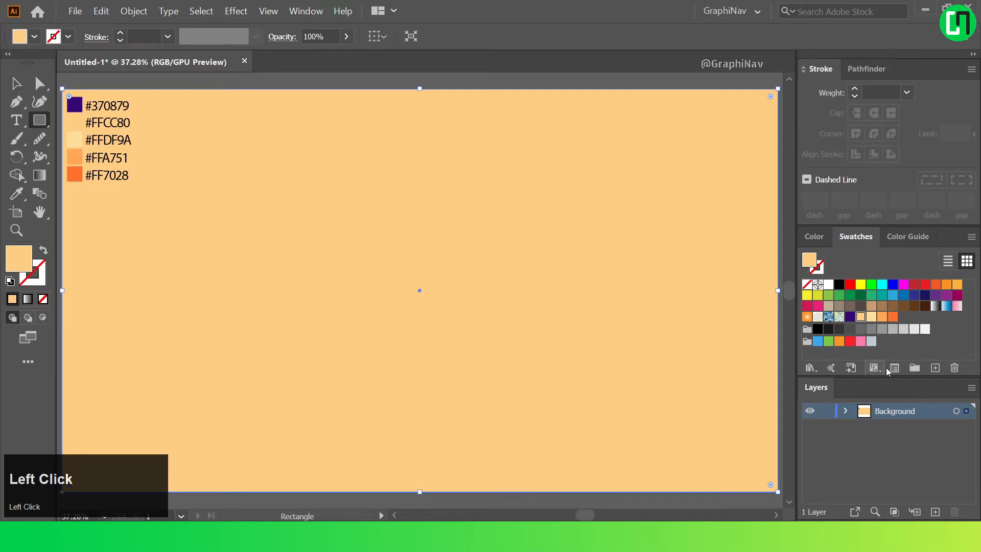
Lock the Background layer and add a new layer named Outline above it.
left_click(826, 412)
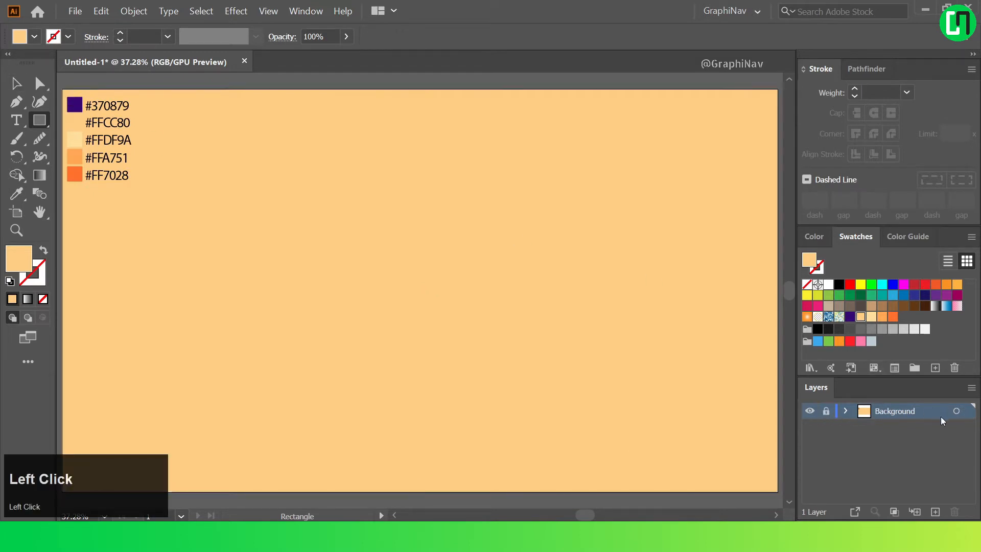
left_click(935, 512)
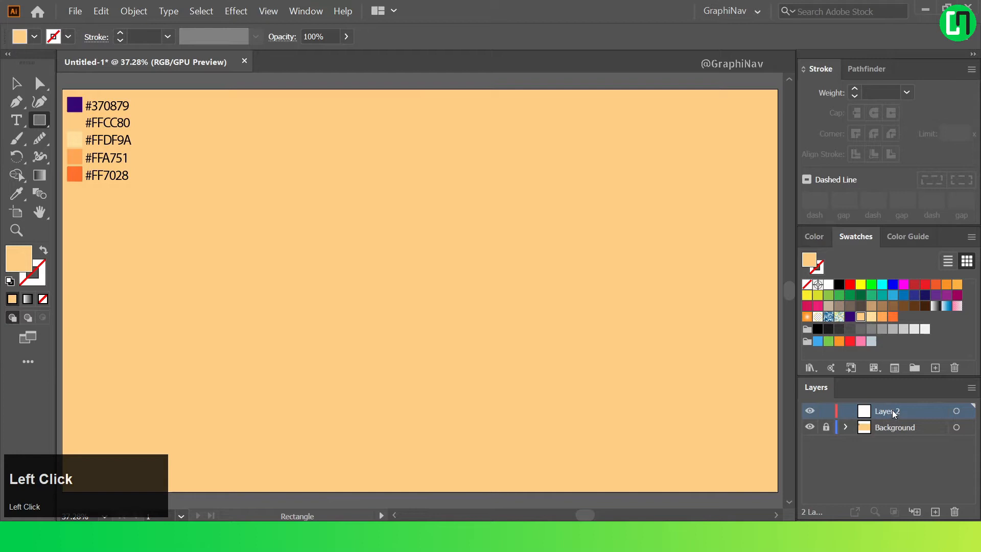
double_click(895, 414)
key("Caps_Lock")
type("Outline")
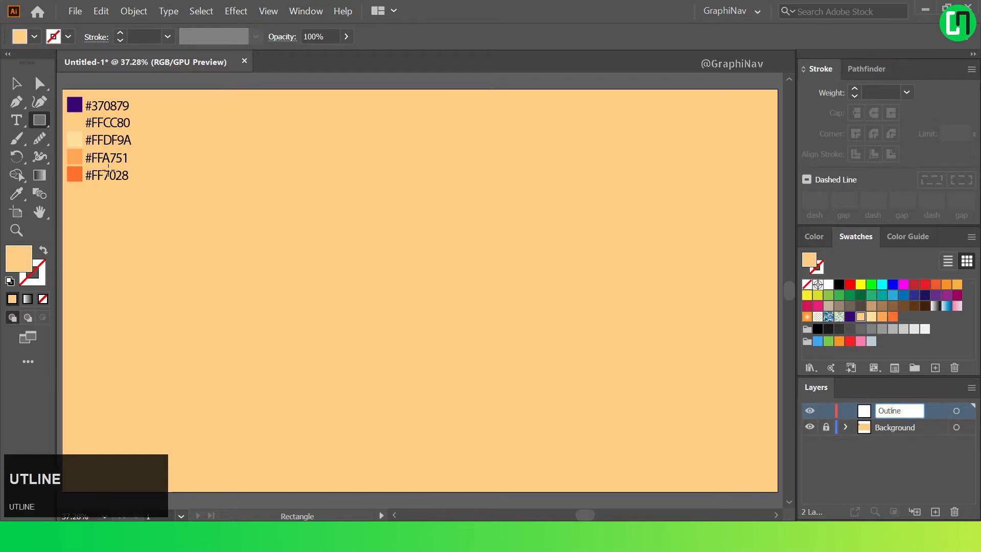
Set no fill and a #370879 stroke of 10 pt with round caps and round corners.
left_click(20, 253)
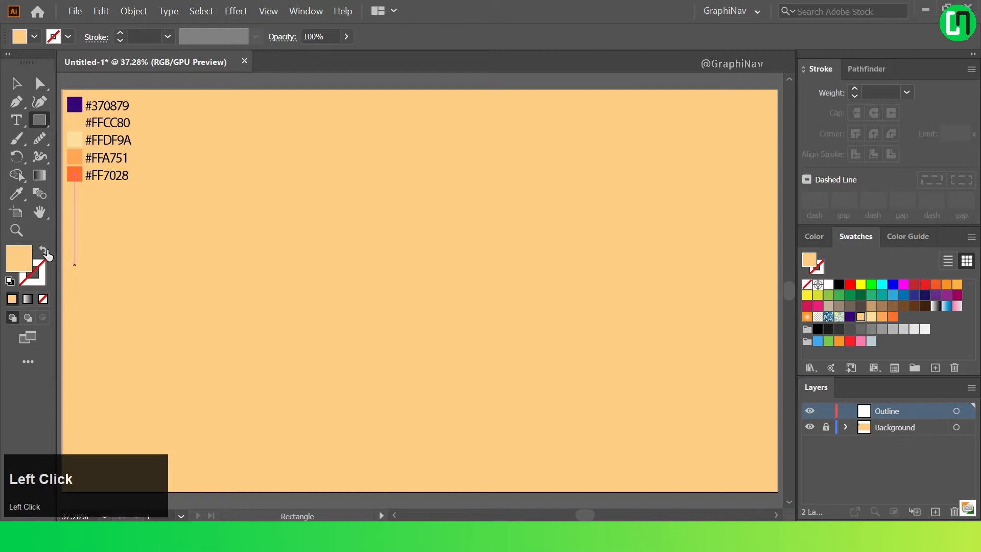
left_click(43, 251)
left_click(40, 267)
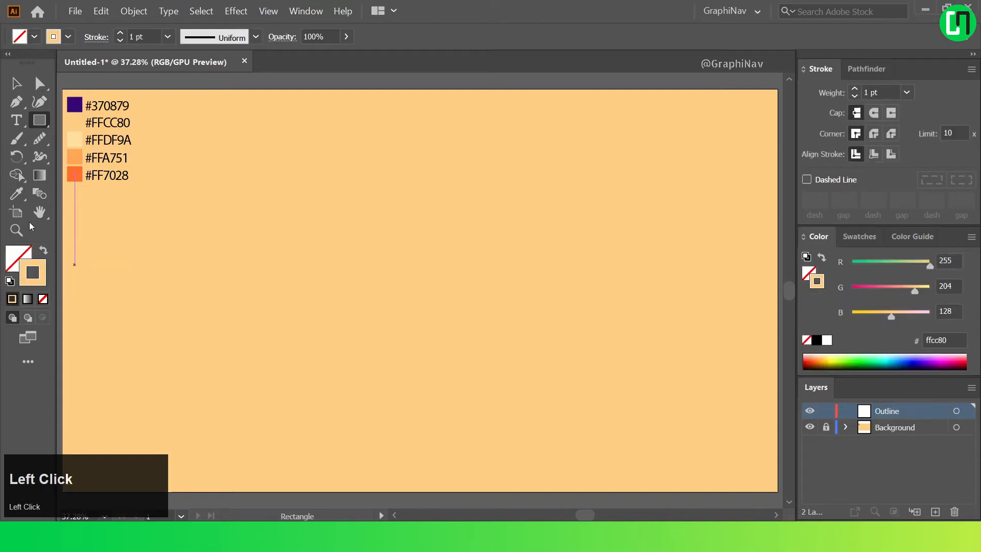
left_click(16, 193)
left_click(81, 101, "shift")
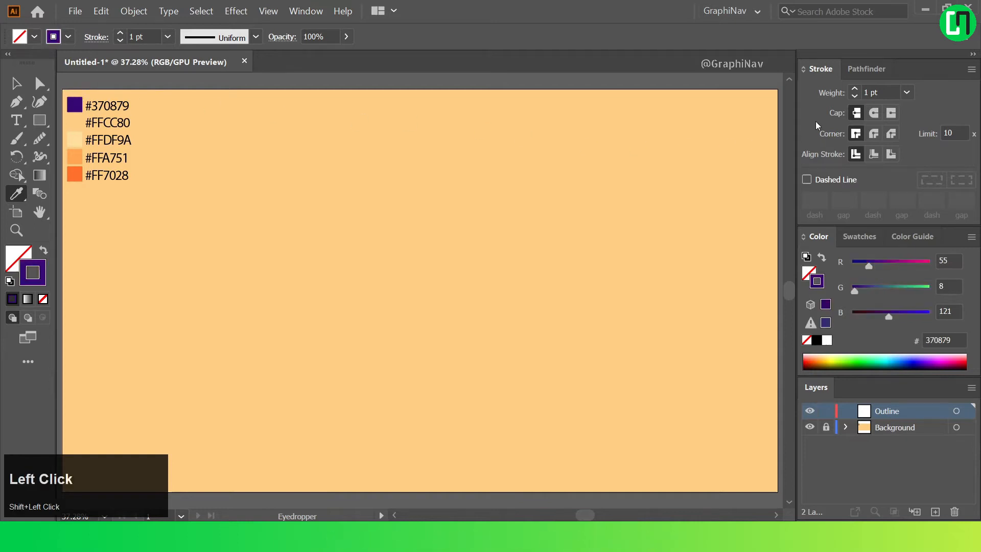
scroll(872, 93, "up", 1)
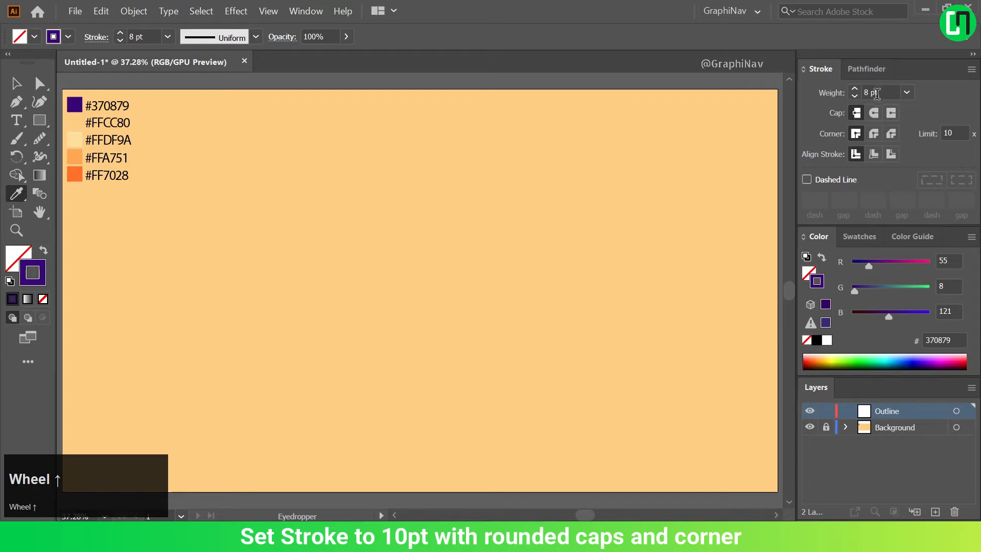
left_click(877, 112)
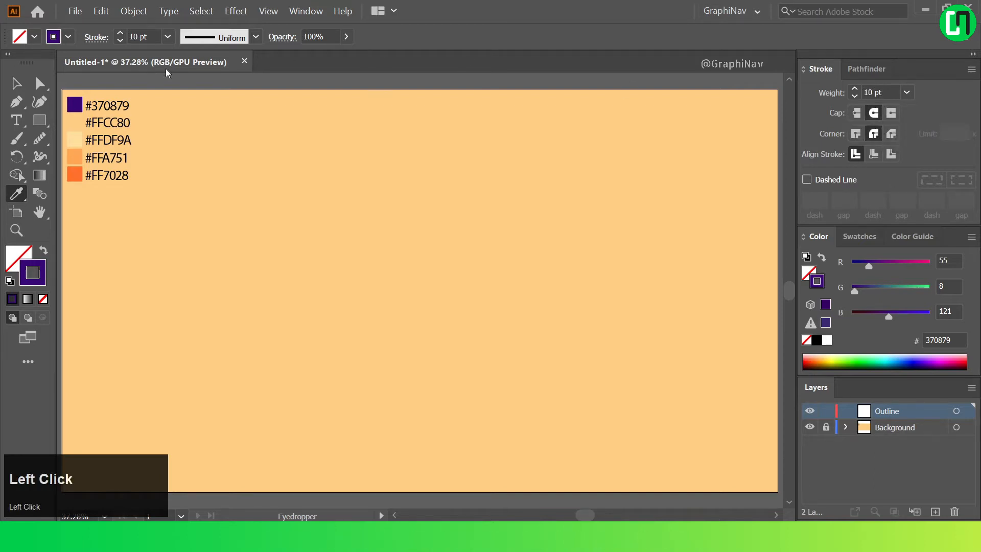
Draw a closed, irregular curved blob in the middle of the artboard with the Pen tool.
left_click(15, 102)
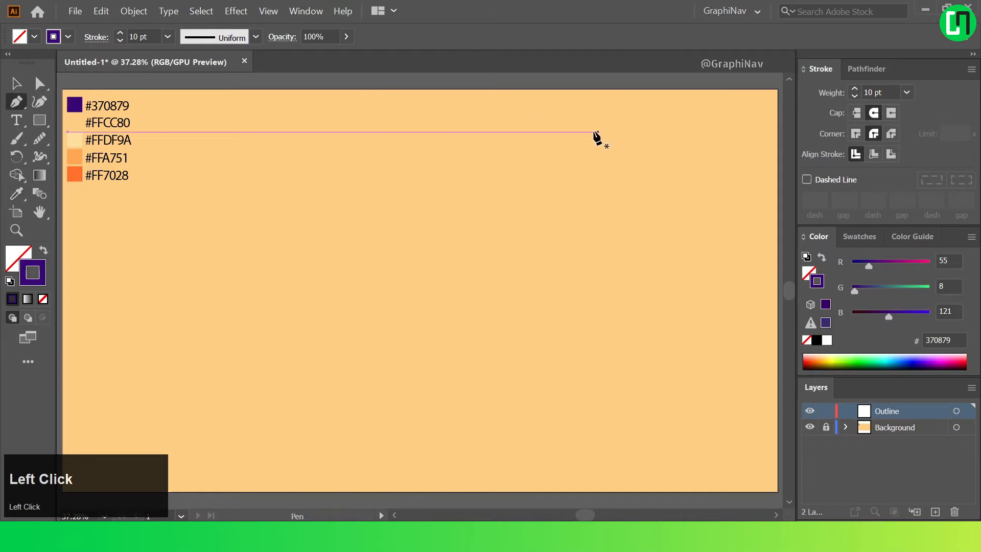
key("ctrl+z")
left_click(316, 205)
left_click_drag(385, 134, 452, 121)
left_click_drag(507, 147, 520, 178)
left_click_drag(546, 212, 566, 226)
left_click_drag(586, 301, 574, 339)
left_click_drag(419, 399, 334, 387)
left_click_drag(305, 271, 310, 246)
left_click_drag(317, 204, 307, 179)
key("ctrl+z")
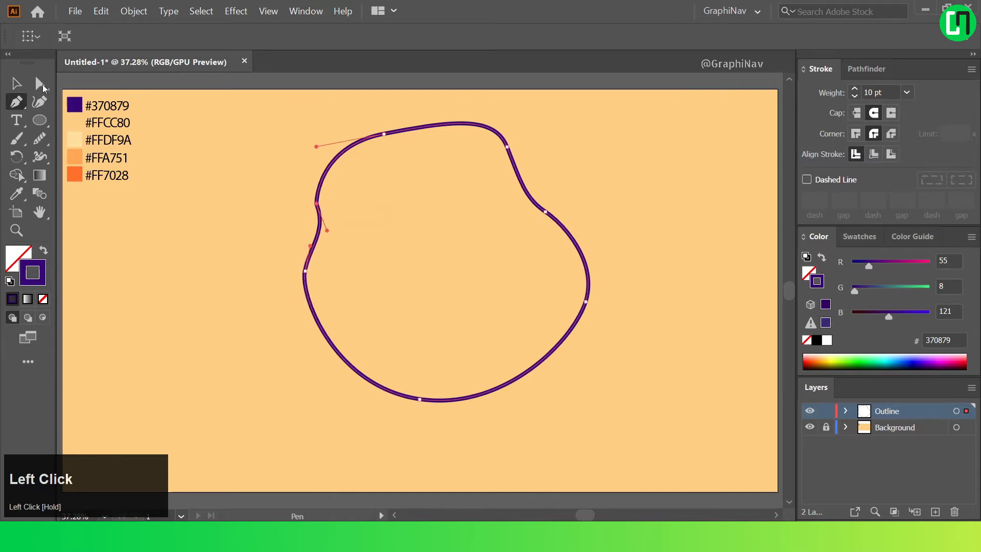
Adjust the anchor points at the indentation on the blob's left side with Direct Selection.
left_click(39, 83)
left_click(581, 191)
left_click(589, 272)
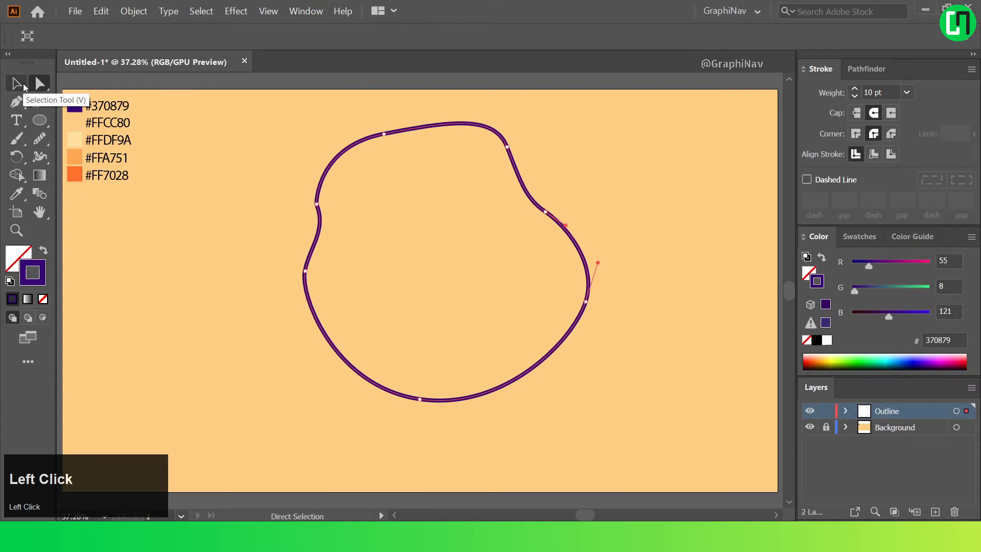
left_click(317, 206)
left_click_drag(330, 203, 403, 212)
left_click(626, 203)
left_click(582, 255)
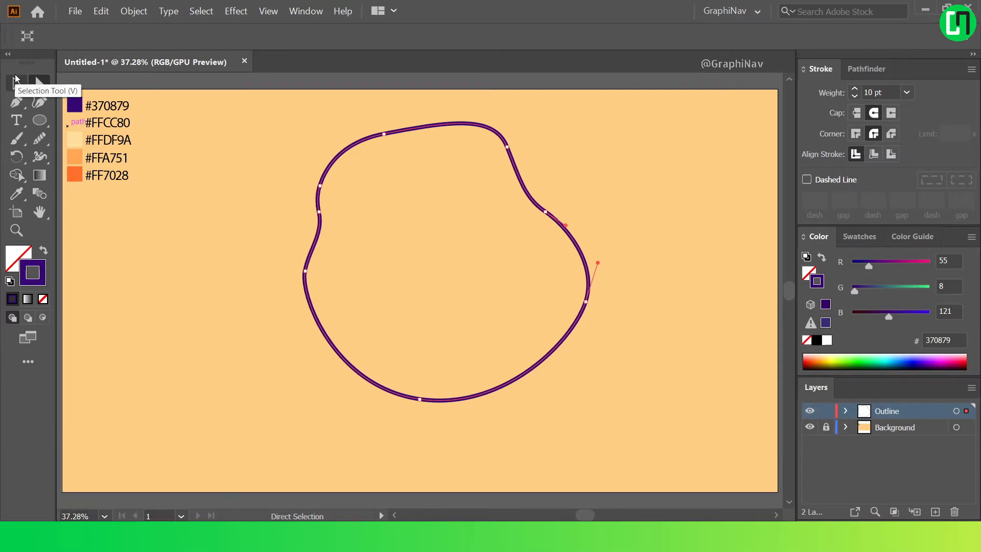
Smooth the rough parts of the blob's outline with the Smooth tool, then deselect it.
left_click(45, 138)
right_click(45, 138)
left_click(105, 175)
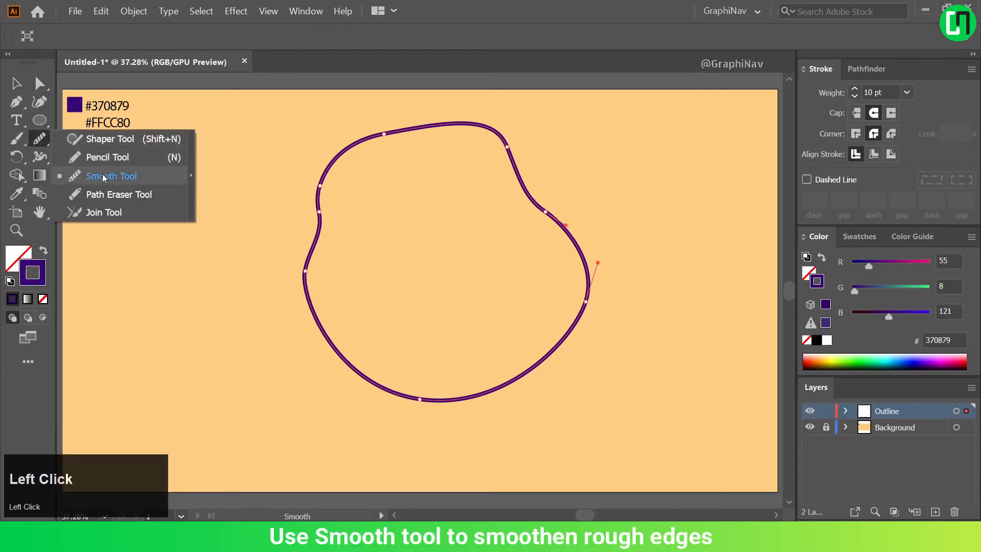
mouse_move(324, 215)
left_mouse_down()
mouse_move(464, 132)
mouse_move(520, 167)
left_mouse_up()
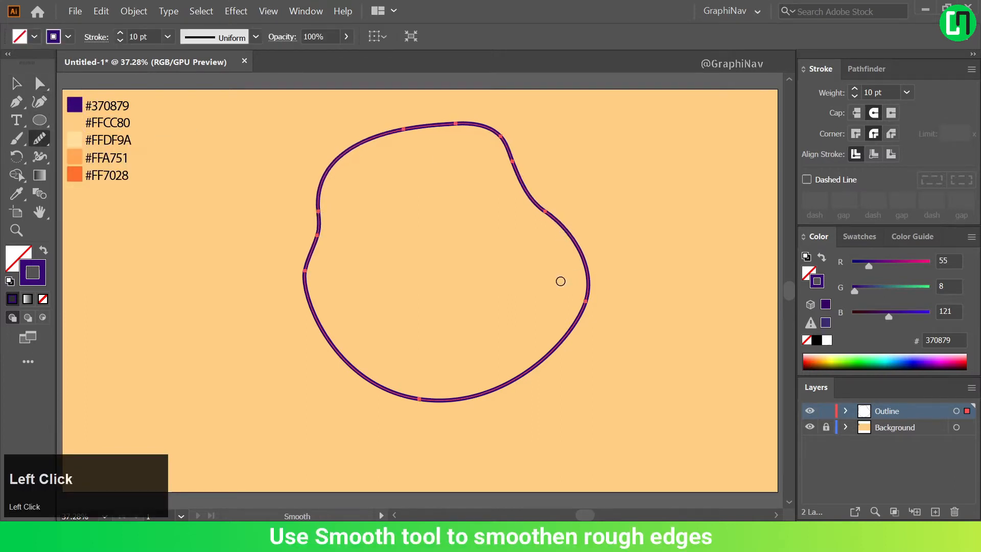
mouse_move(589, 285)
left_mouse_down()
mouse_move(502, 387)
mouse_move(440, 395)
mouse_move(307, 284)
left_mouse_up()
left_click_drag(320, 208, 415, 124)
left_click(16, 83)
left_click(264, 111)
Draw an ellipse inside the upper part of the blob for the yolk and tilt it slightly.
key("l")
left_click_drag(383, 185, 417, 267)
left_click_drag(455, 227, 458, 227)
key("v")
left_click(412, 156)
left_click(451, 254)
left_click_drag(460, 266, 402, 272)
left_click(195, 240)
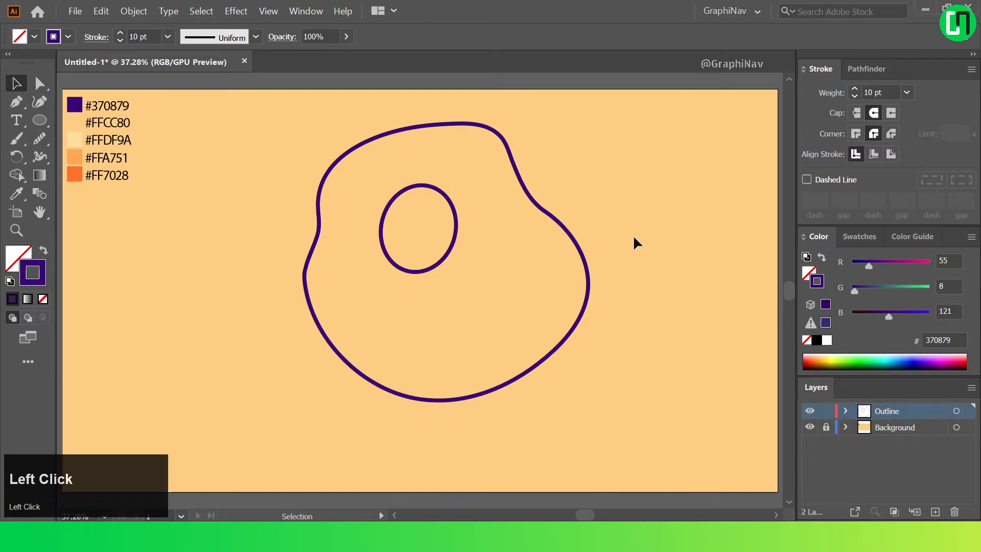
Move the blob and the ellipse inside it together slightly upward.
left_click(573, 240)
mouse_move(573, 241)
left_mouse_down()
mouse_move(591, 225)
mouse_move(573, 222)
left_mouse_up()
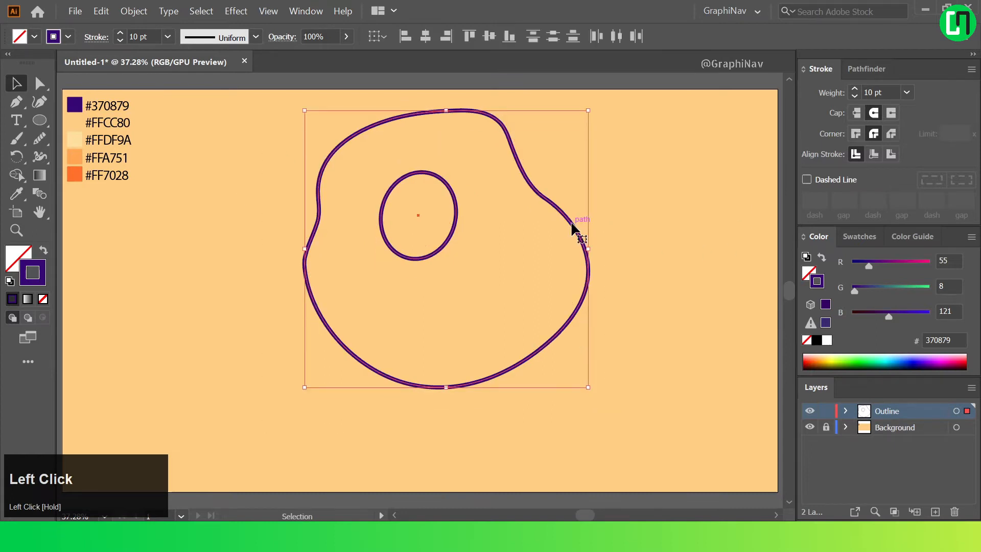
left_click(672, 278)
Draw a small, slightly tilted upright ellipse outside the blob's lower left edge.
key("l")
left_click_drag(293, 301, 286, 373)
left_click(17, 83)
left_click(327, 360)
left_click(404, 311)
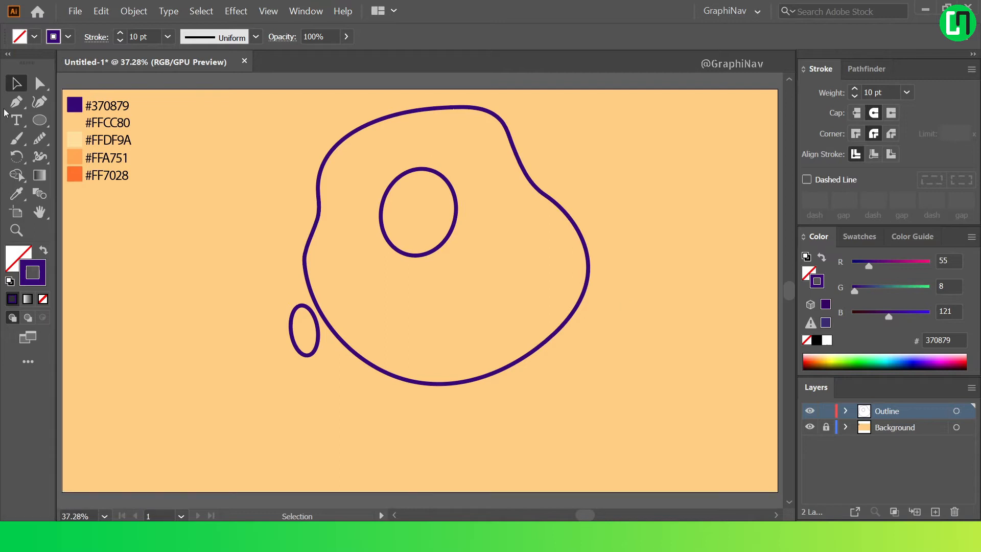
Draw a smaller tilted ellipse beside the curve at the blob's upper right.
left_click(40, 120)
left_click_drag(531, 139, 535, 176)
key("v")
left_click(536, 167)
left_click(596, 148)
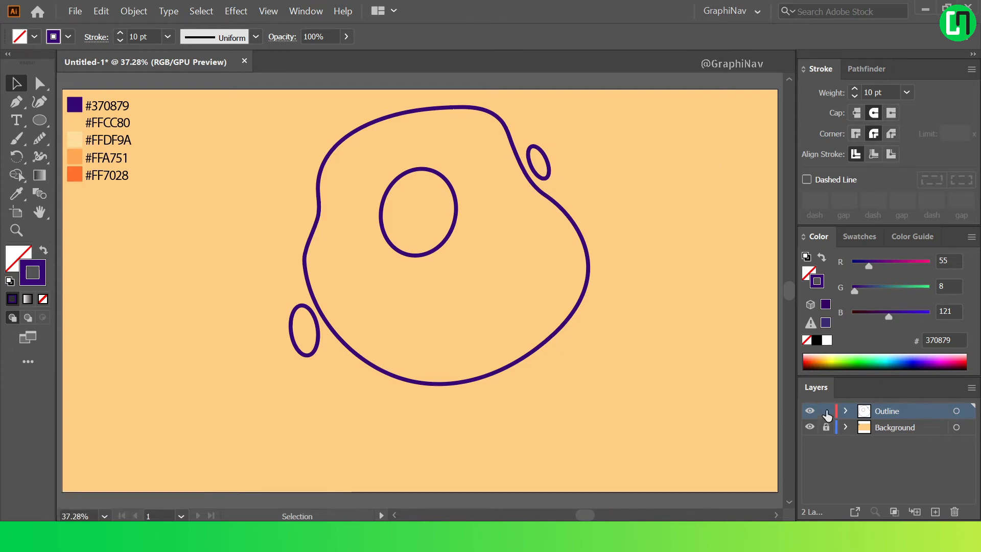
Add a new layer named Color between the Outline and Background layers.
left_click(914, 429)
left_click(936, 512)
type("Col")
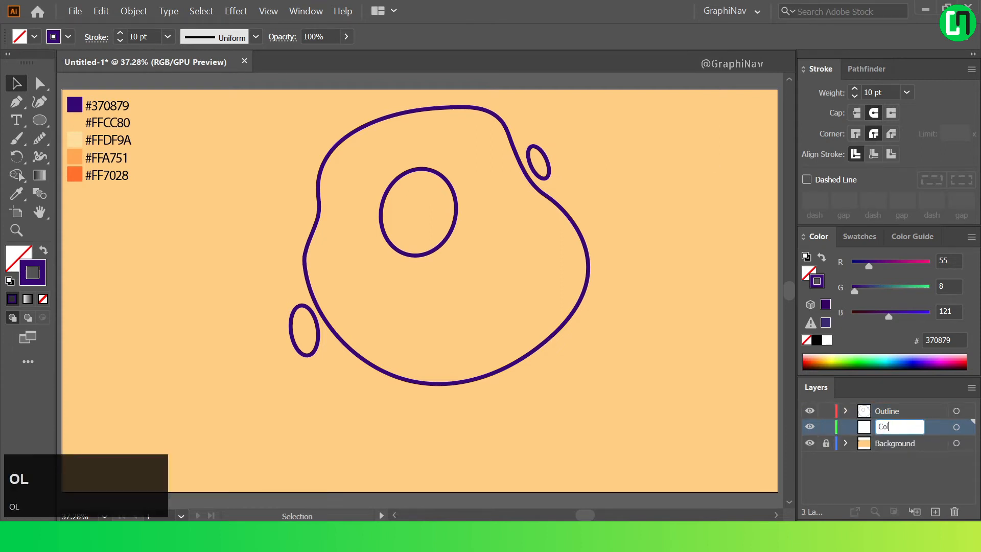
Duplicate all the outline shapes onto the Color layer and lock the Outline layer.
left_click(235, 105)
left_click_drag(704, 422, 704, 423)
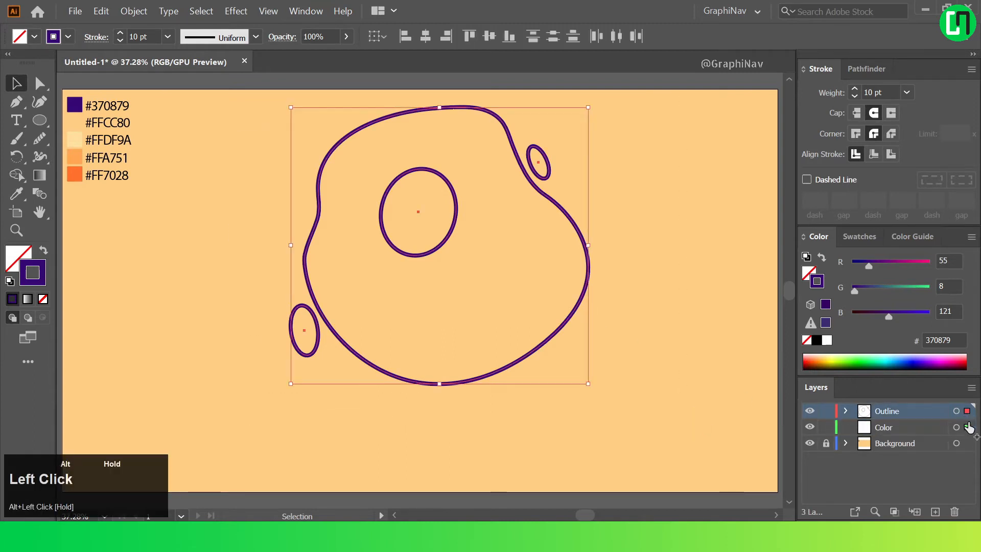
left_click_drag(966, 415, 968, 427)
left_click(827, 411)
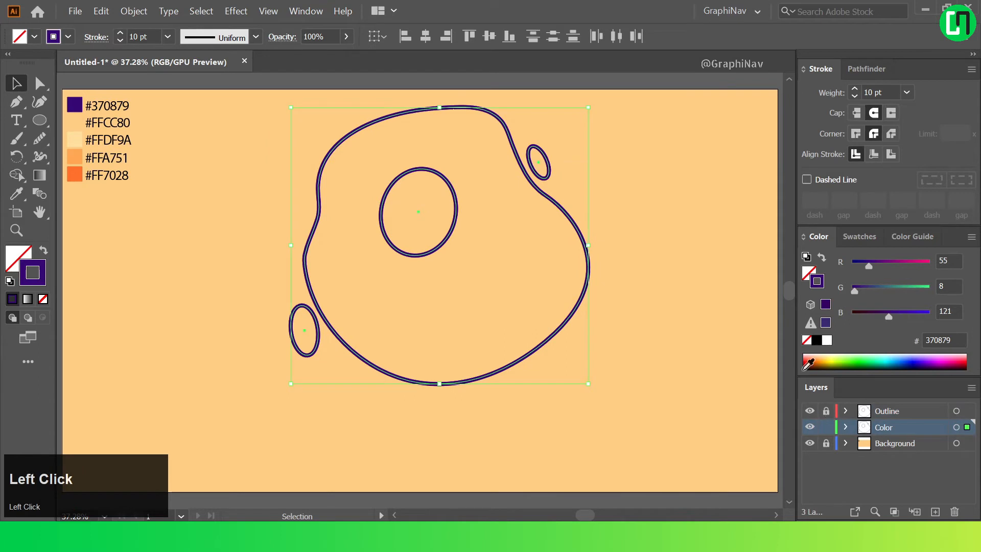
left_click(754, 312)
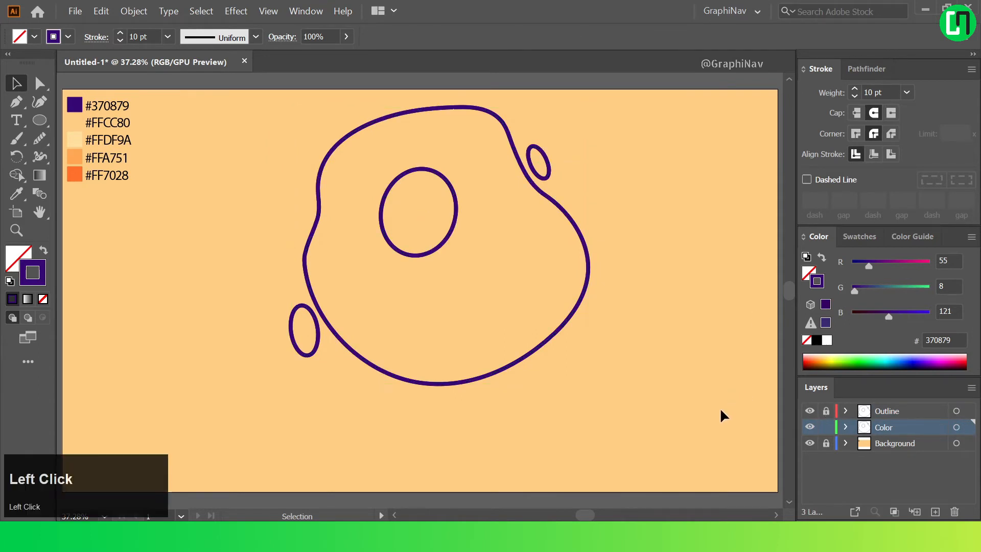
Swap fill and stroke on all shapes of the Color layer, leaving them filled without a stroke.
key("ctrl+a")
left_click(43, 249)
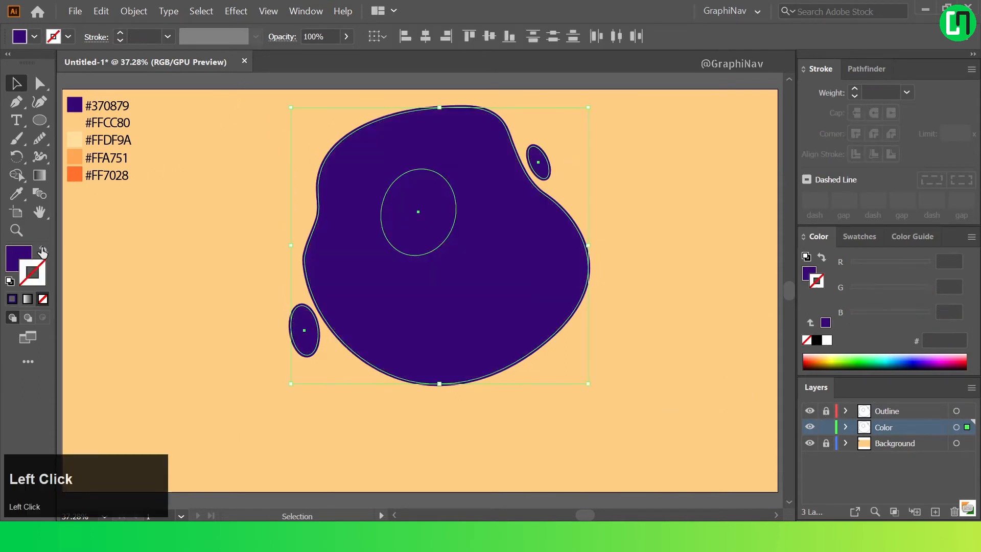
left_click(212, 197)
Fill the large blob and the two small outer ellipses on the Color layer with white.
left_click(313, 340)
left_click(366, 317, "shift")
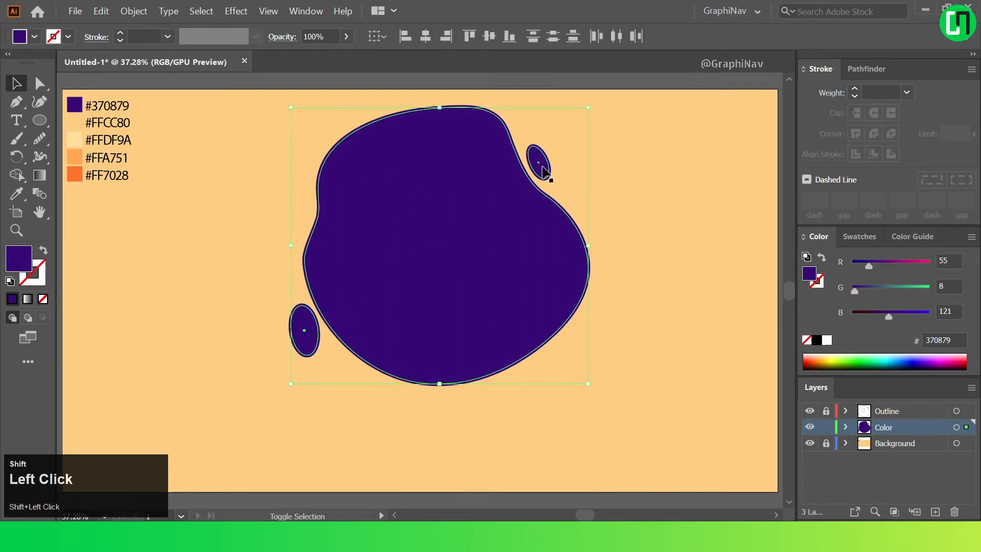
left_click(870, 241)
left_click(829, 285)
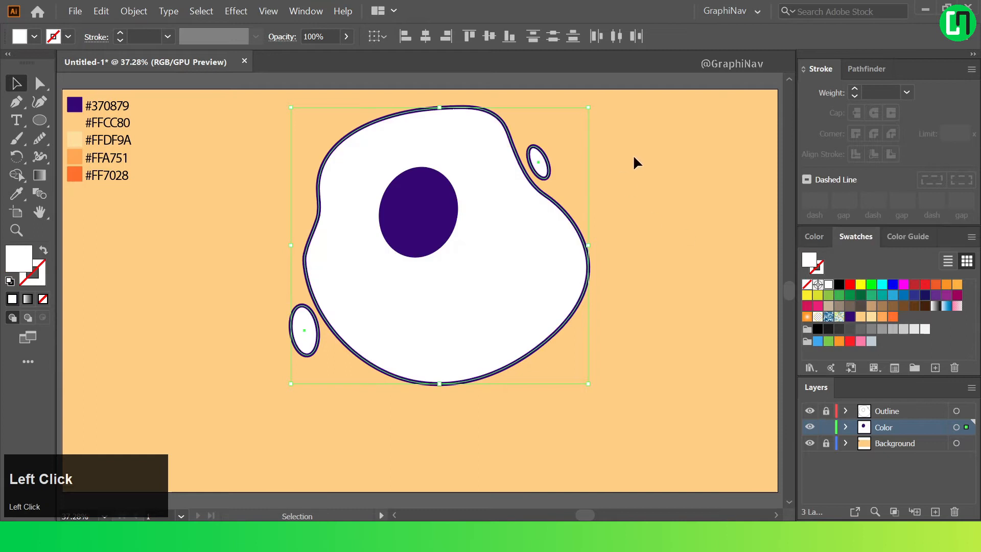
left_click(634, 158)
Fill the yolk ellipse on the Color layer with #FFA751 sampled from the palette.
left_click(436, 217)
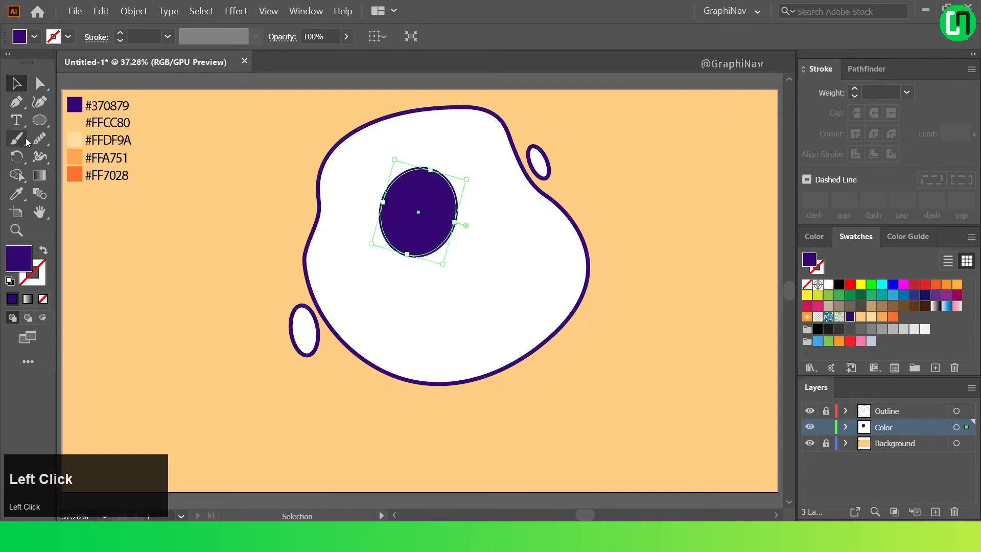
left_click(16, 193)
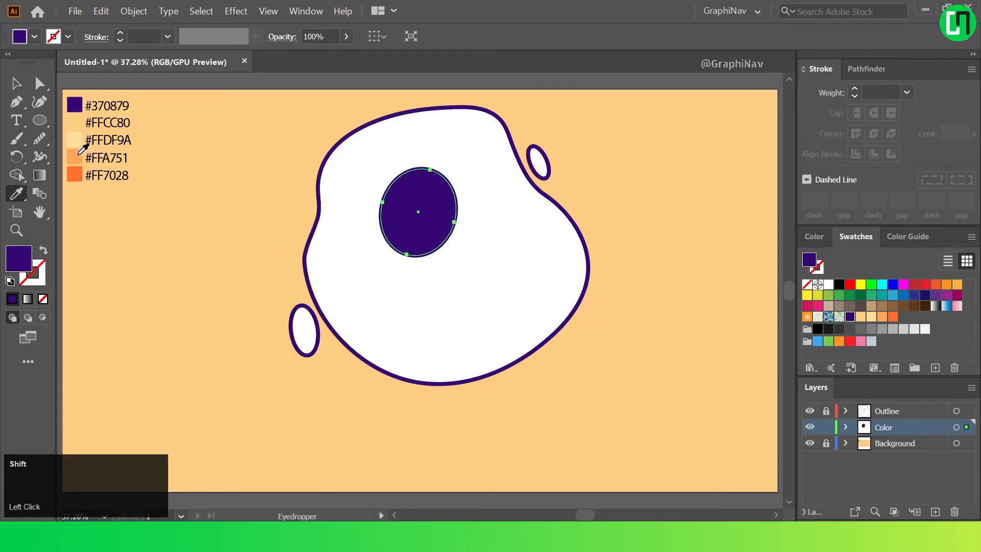
left_click(78, 155)
key("v")
left_click(149, 103)
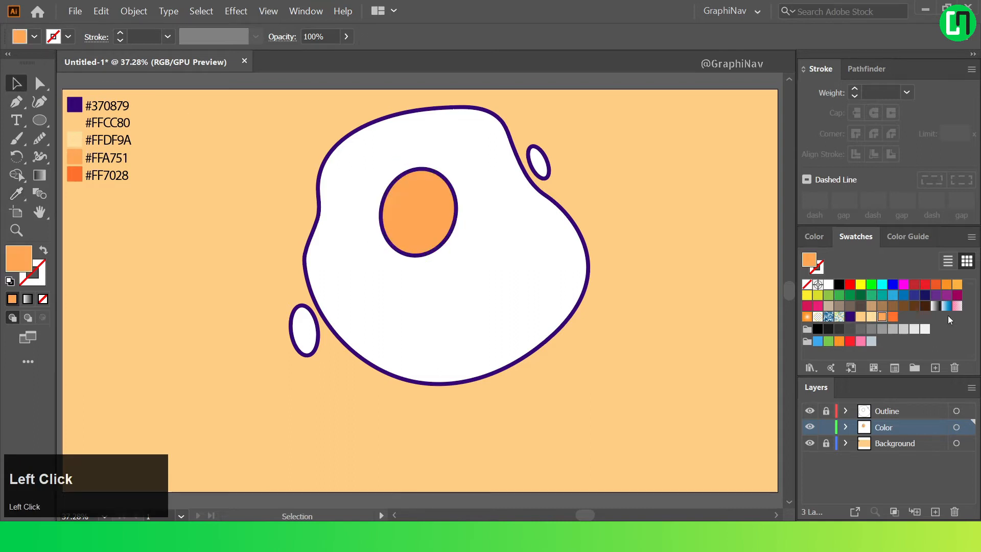
Copy the large white blob on the Color layer and paste it in place twice.
left_click(555, 293)
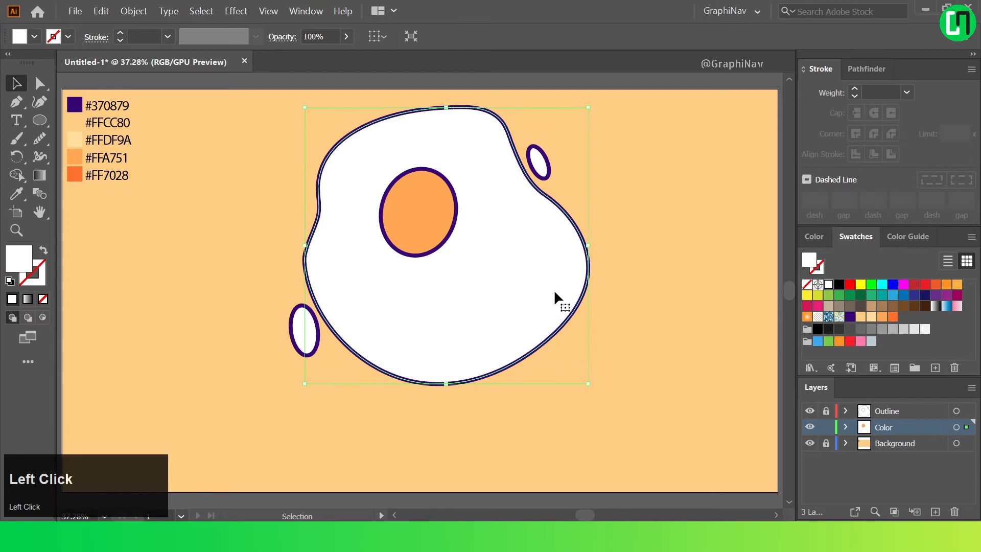
left_click(100, 15)
left_click(115, 71)
left_click(98, 11)
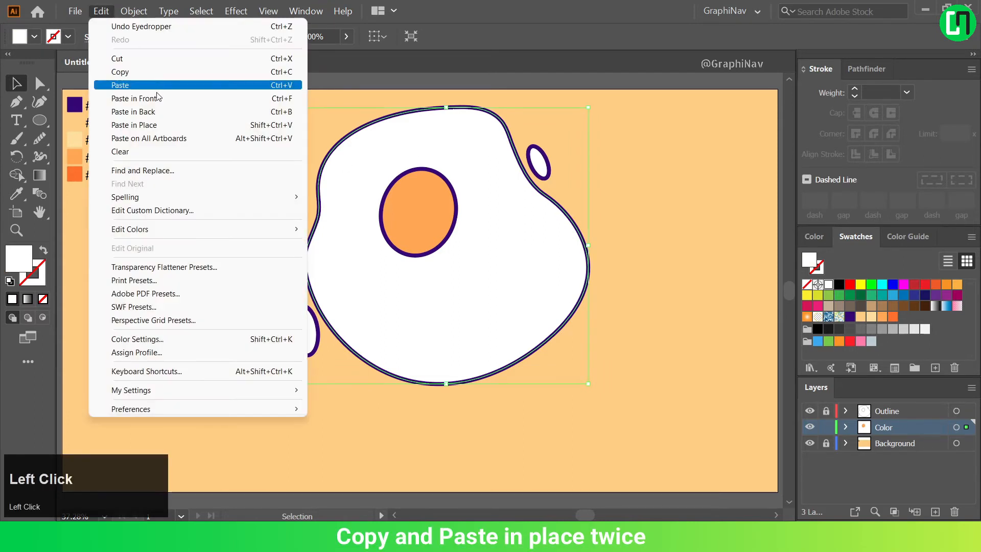
left_click(156, 125)
left_click(101, 10)
left_click(164, 125)
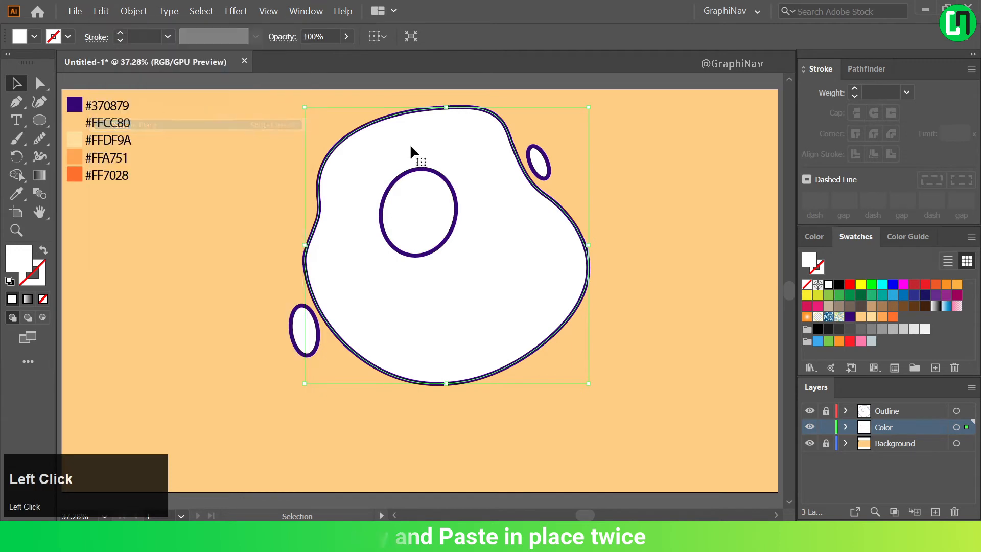
left_click(618, 201)
Offset the top blob copy up-left and cut away its outer and overlapping parts with Shape Builder, leaving a shadow along the blob's right and lower edge.
left_click_drag(518, 263, 492, 244)
left_click(632, 196)
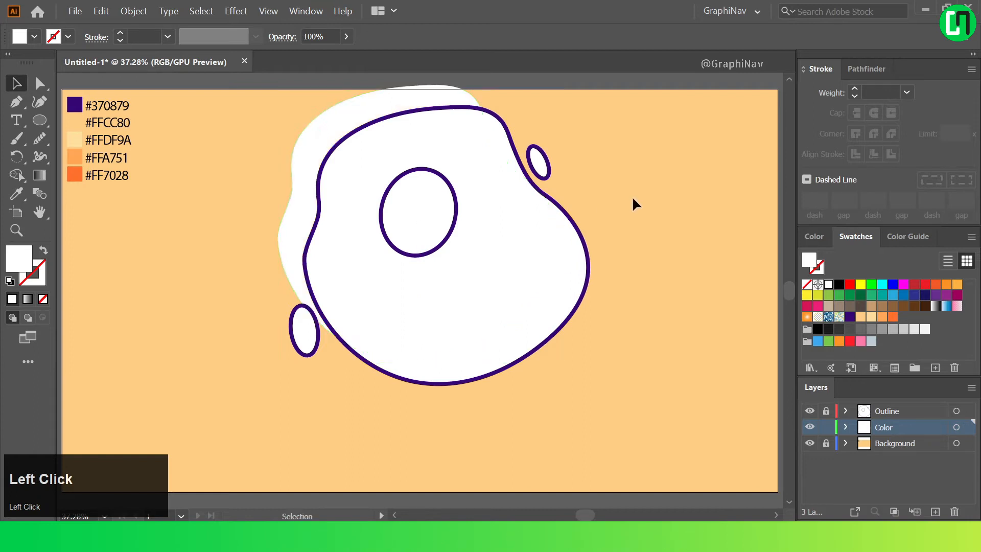
left_click(519, 234)
left_click(571, 269, "shift")
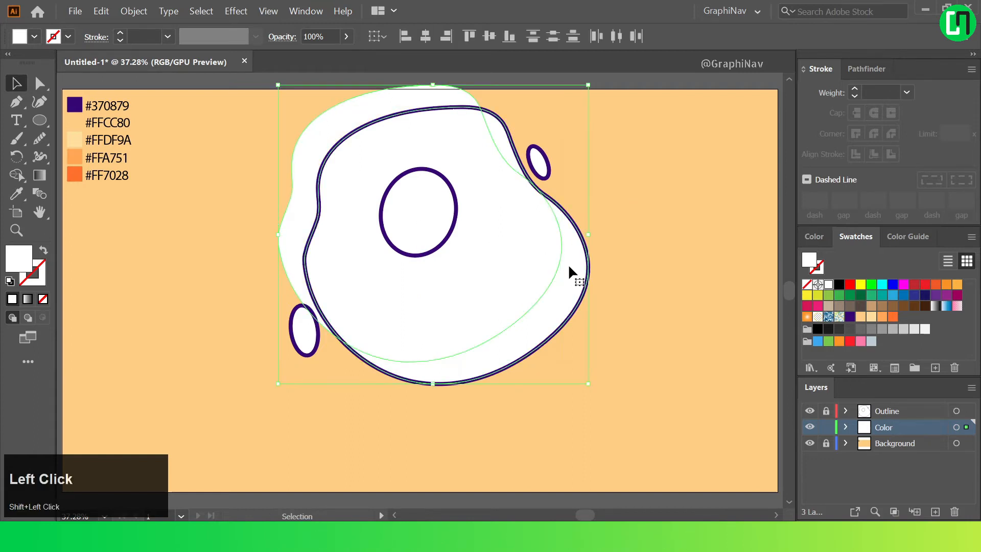
left_click(16, 175)
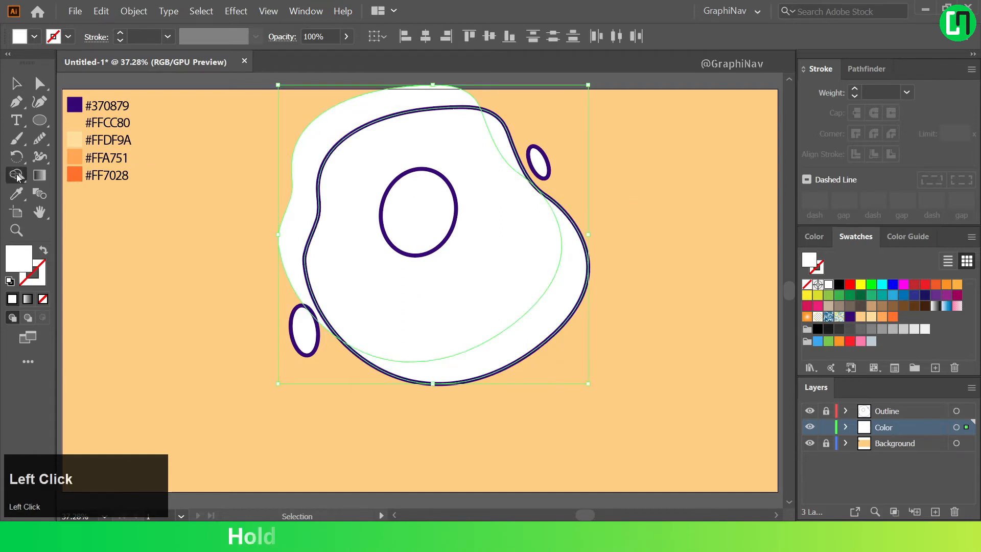
left_click(327, 125, "alt")
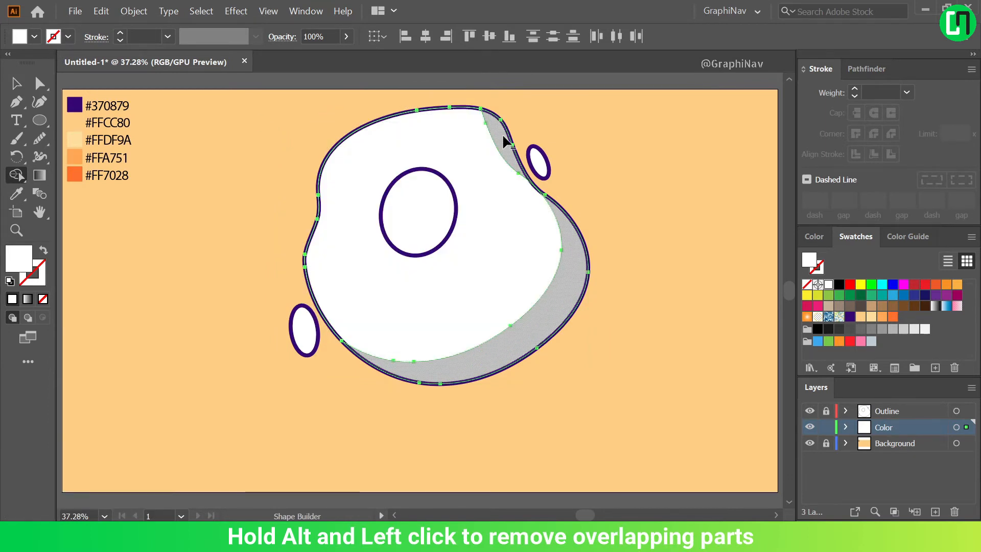
left_click(470, 142, "alt")
key("v")
left_click(189, 94)
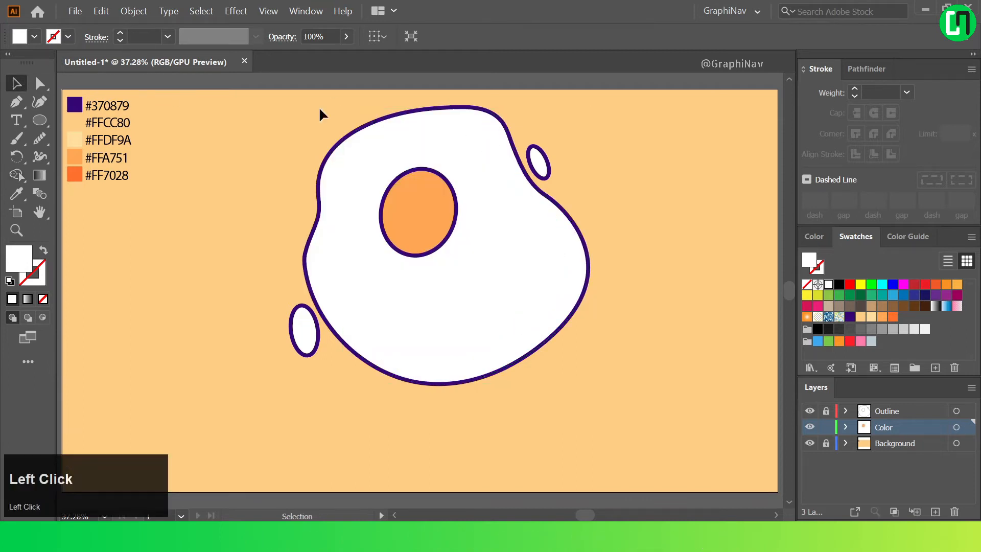
Fill the blob's shadow shape with #FFDF9A sampled from the palette.
left_click(579, 270)
left_click(25, 190)
left_click(78, 138)
key("v")
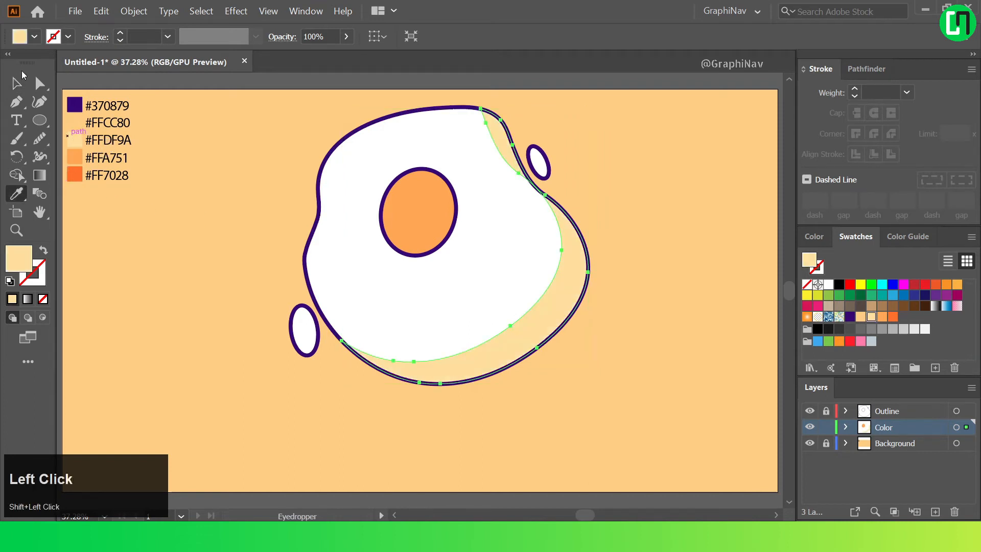
left_click(221, 122)
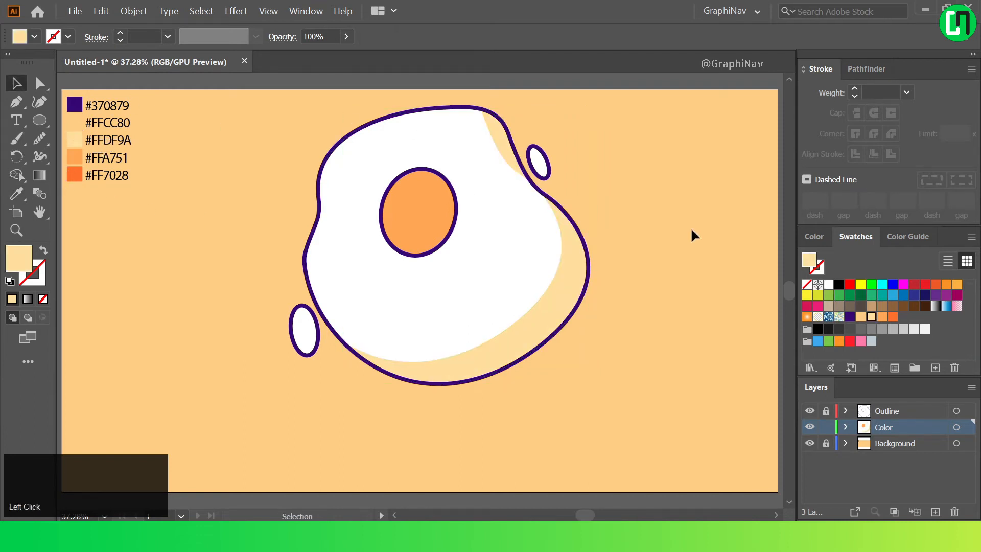
Copy the white fill of the small ellipse at the blob's lower left and paste it in place twice.
left_click(296, 325)
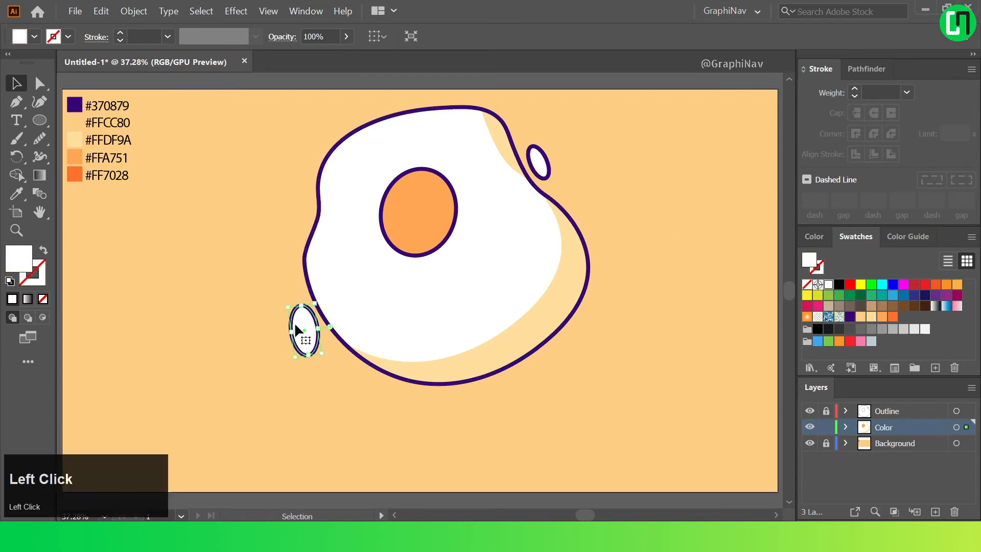
left_click(101, 10)
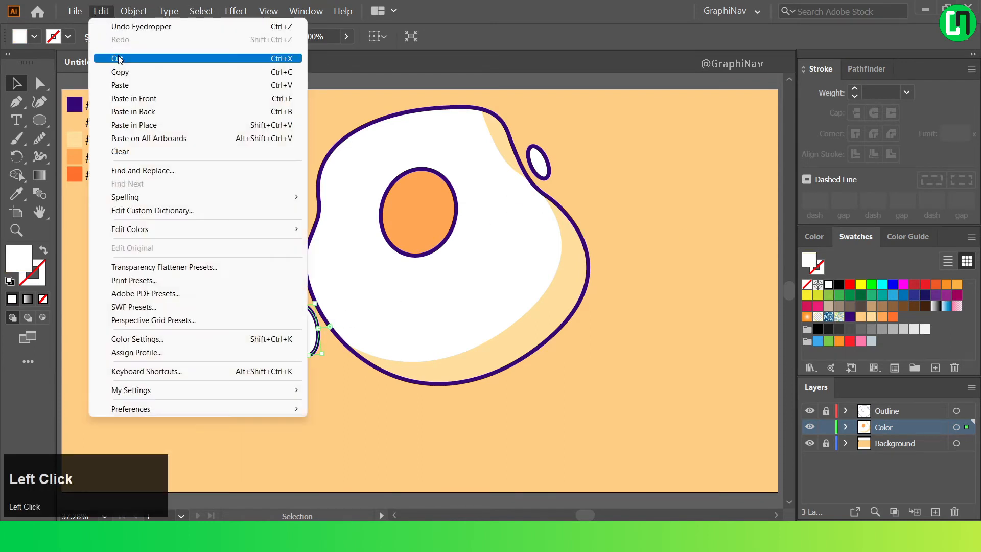
left_click(118, 75)
left_click(101, 11)
left_click(136, 125)
left_click(108, 13)
left_click(190, 124)
left_click(274, 289)
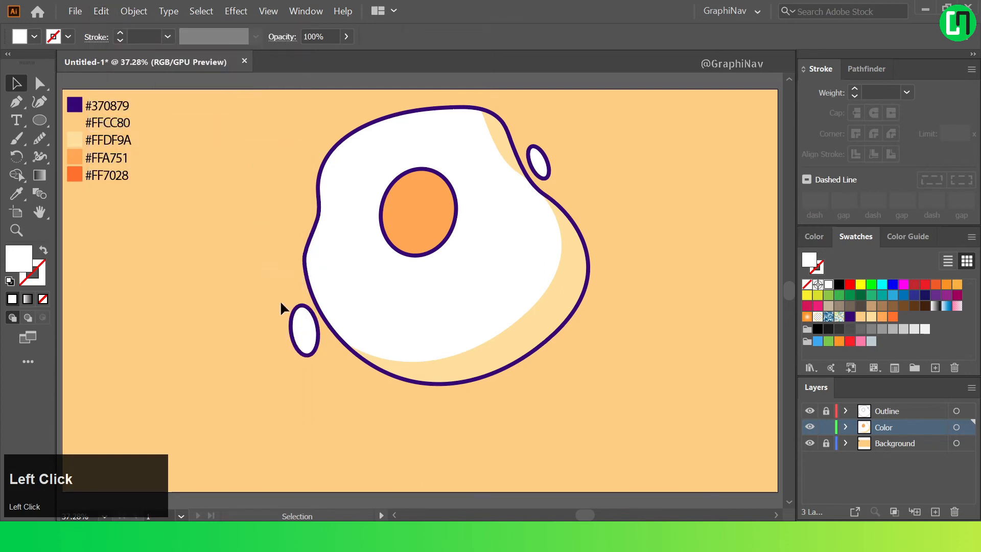
Offset the lower-left ellipse's top copy up-left and trim it off with Shape Builder, leaving a crescent shadow.
left_click_drag(298, 323, 291, 309)
left_click(342, 378)
scroll(313, 336, "up", 2)
left_click(311, 351, "shift")
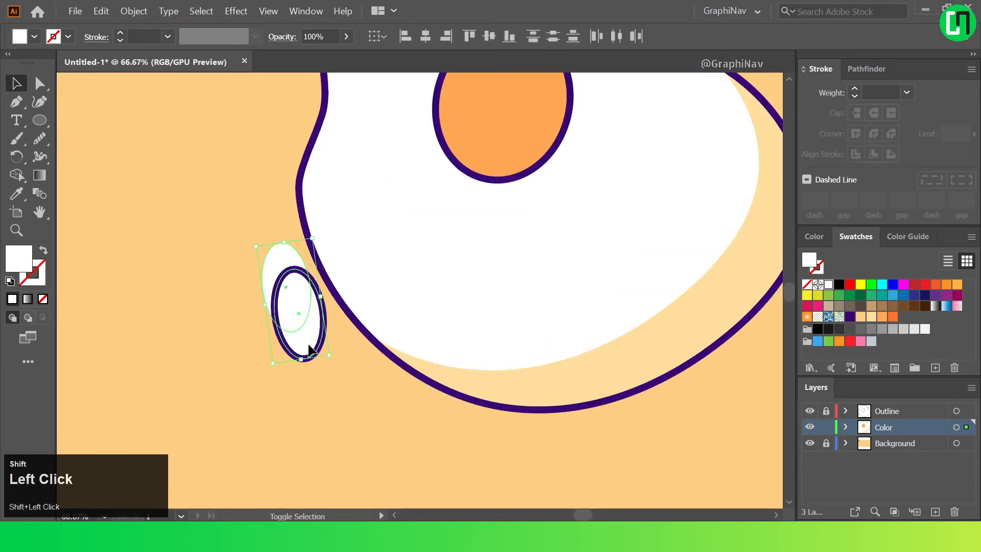
left_click(17, 177)
left_click(284, 280)
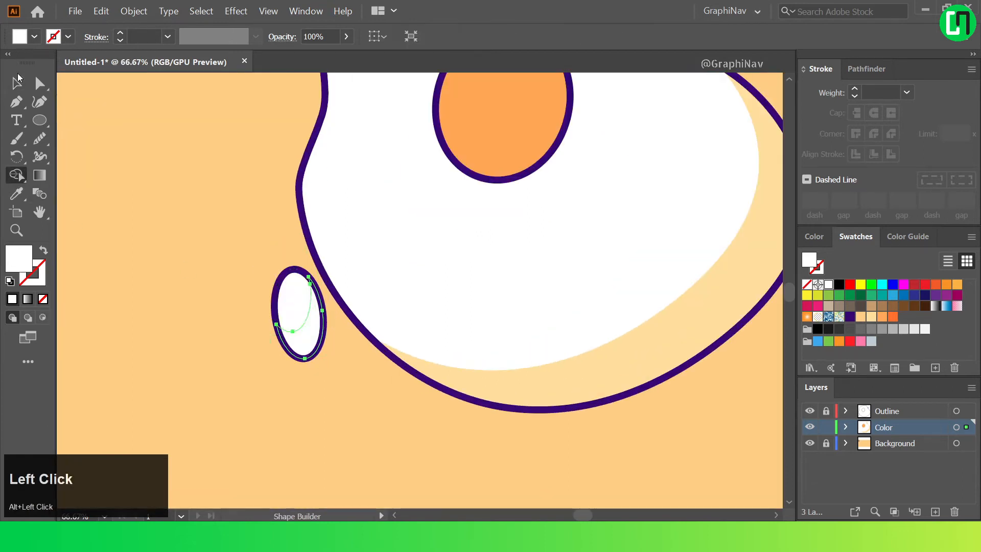
key("v")
left_click(127, 100)
Fill the lower-left ellipse's crescent with #FFDF9A sampled from the palette.
scroll(294, 247, "down", 2)
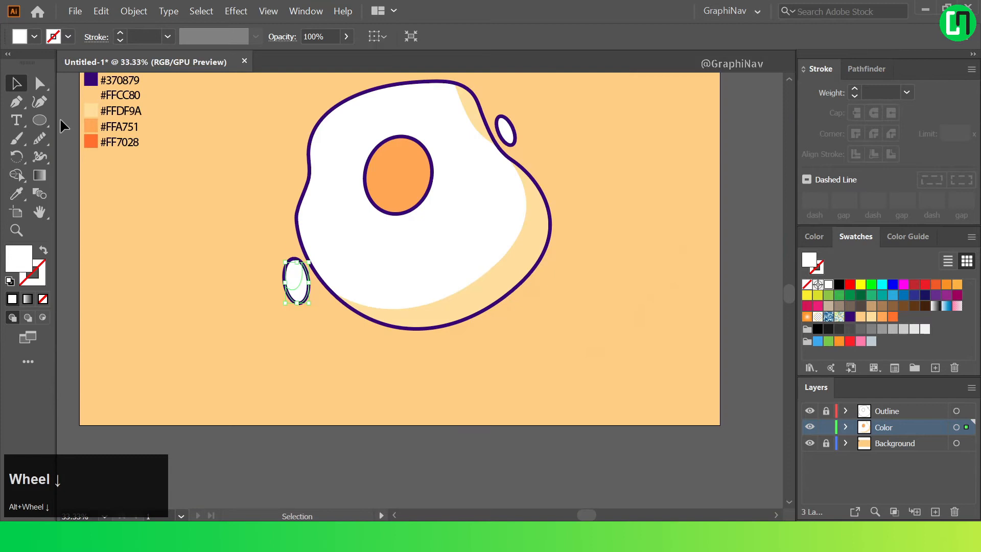
left_click(23, 193)
left_click(91, 110, "shift")
left_click(19, 84)
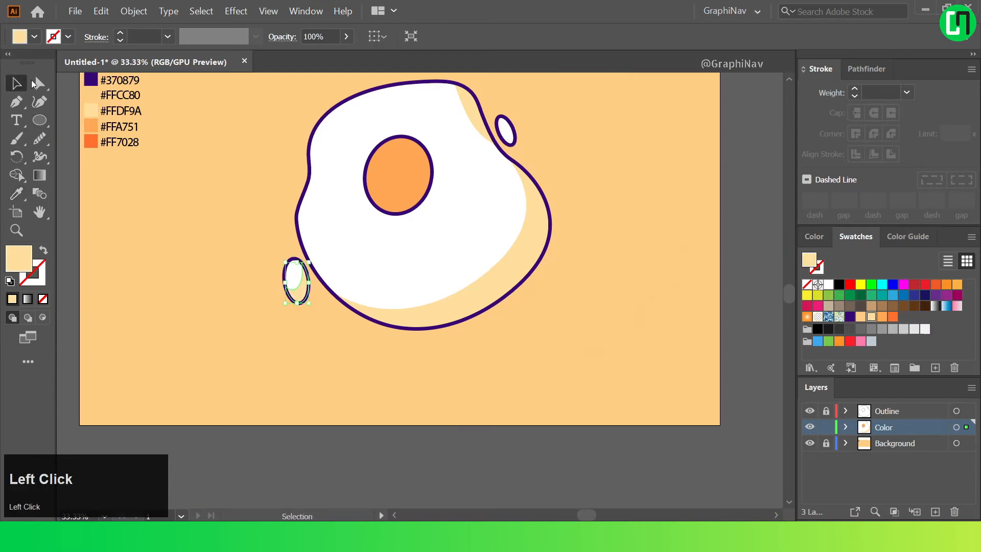
left_click(179, 138)
Copy the white fill of the small ellipse at the blob's upper right and paste it in place twice.
scroll(296, 186, "down", 1)
scroll(549, 124, "up", 3)
scroll(503, 204, "up", 3)
left_click(503, 204)
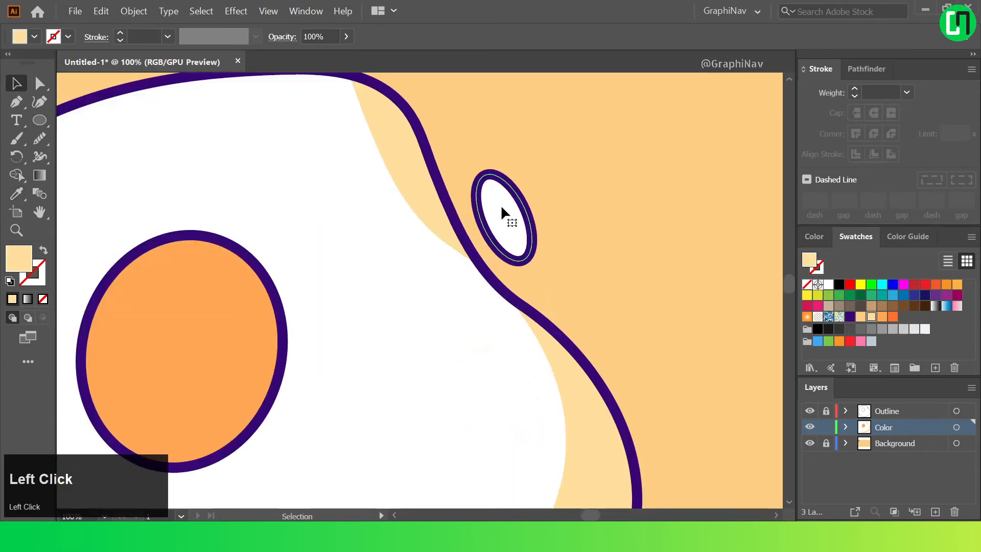
left_click(101, 11)
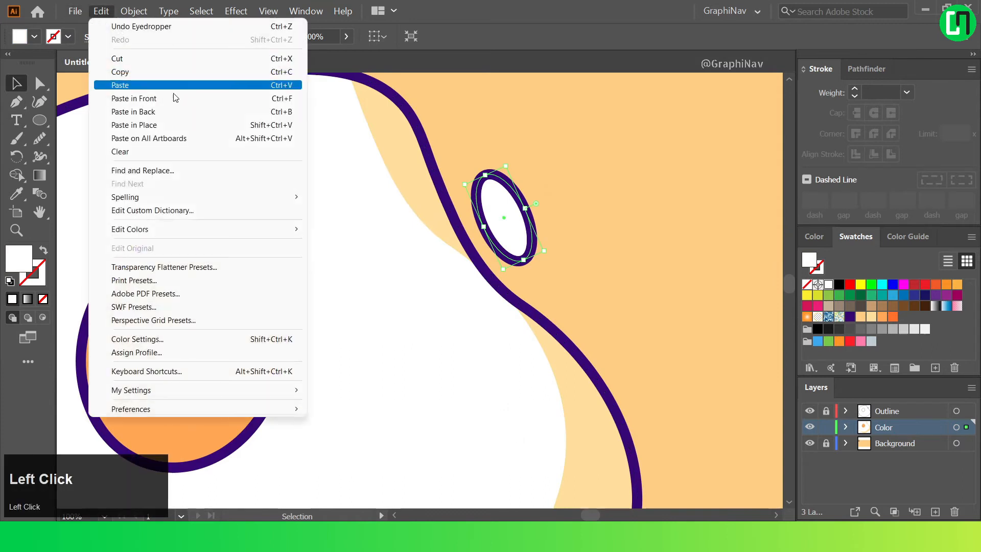
left_click(115, 68)
left_click(101, 11)
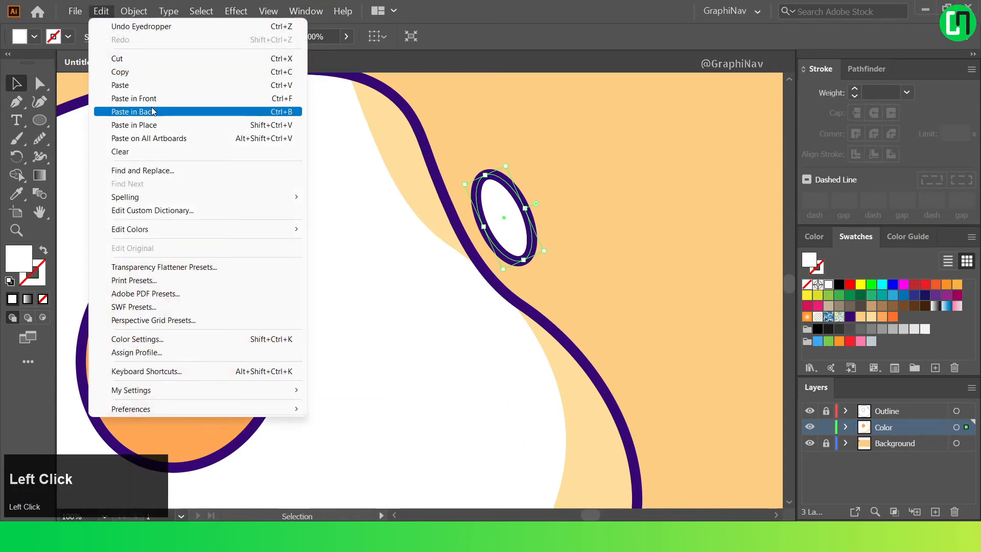
left_click(152, 125)
left_click(102, 11)
left_click(168, 126)
left_click(605, 198)
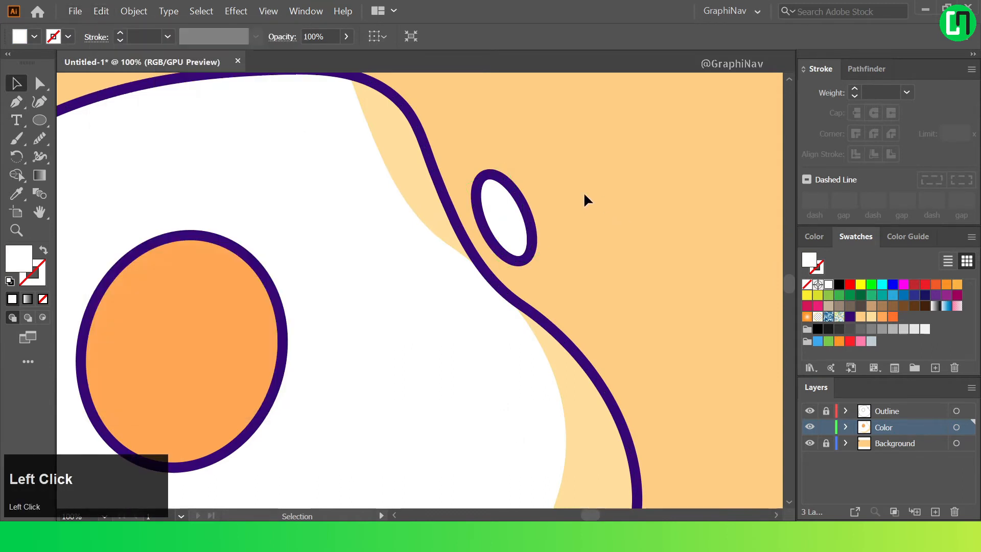
Offset the upper-right ellipse's top copy up-left and trim it off with Shape Builder, leaving a crescent shadow.
left_click_drag(510, 214, 490, 169)
left_click(481, 165)
left_click(520, 240, "shift")
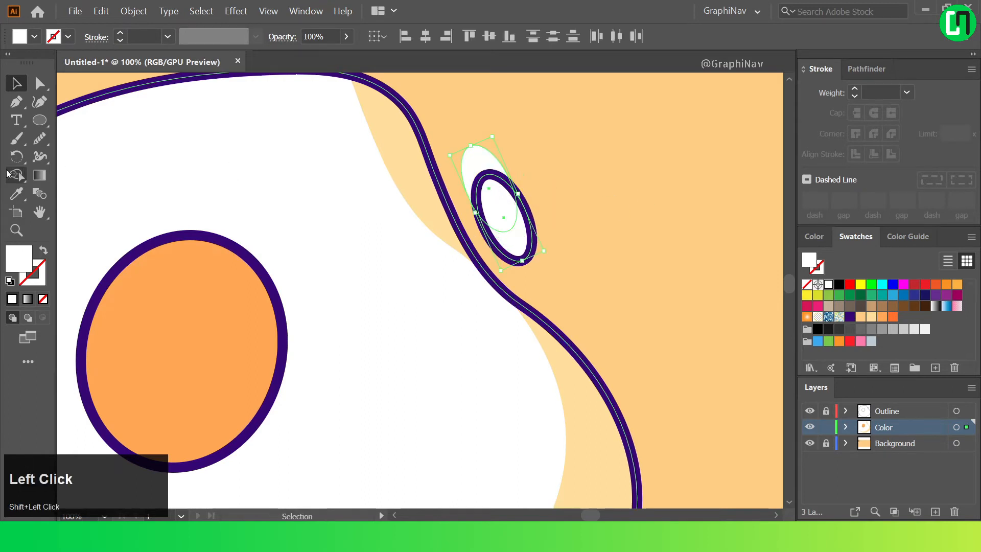
left_click(14, 174)
left_click(475, 166, "alt")
scroll(591, 189, "down", 2)
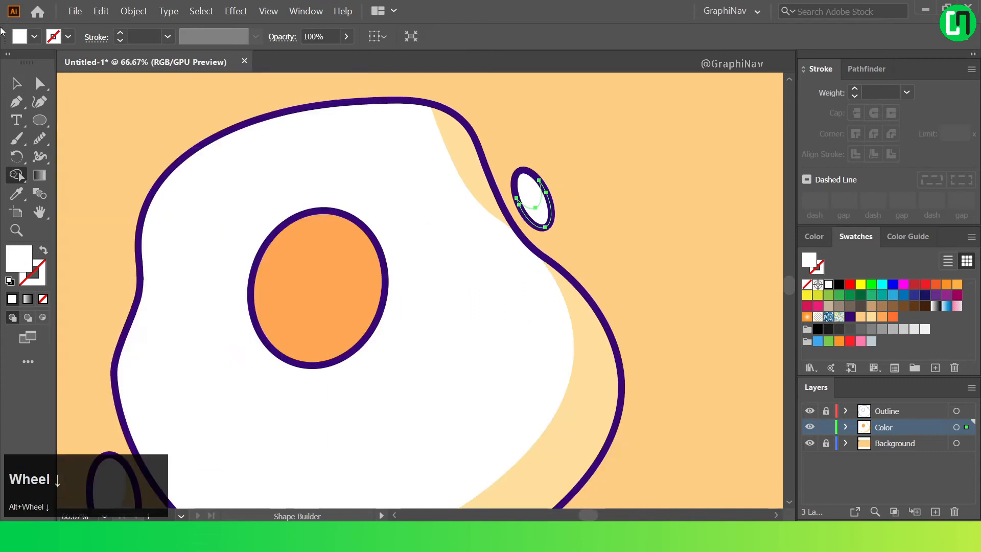
key("v")
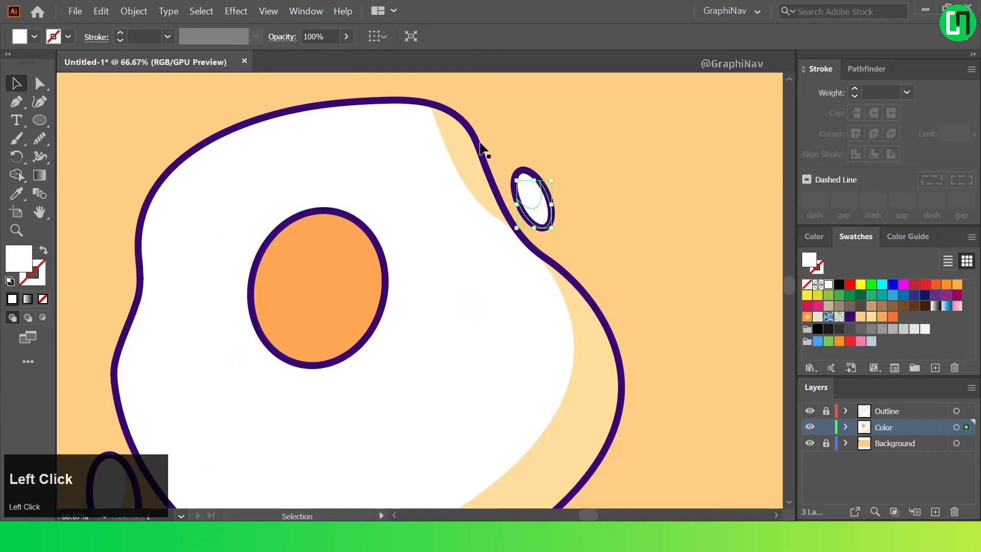
Fill the upper-right ellipse's crescent with the light #FFDF9A sampled from the blob's shadow.
left_click(26, 192)
left_click(610, 353, "shift")
scroll(683, 304, "down", 2)
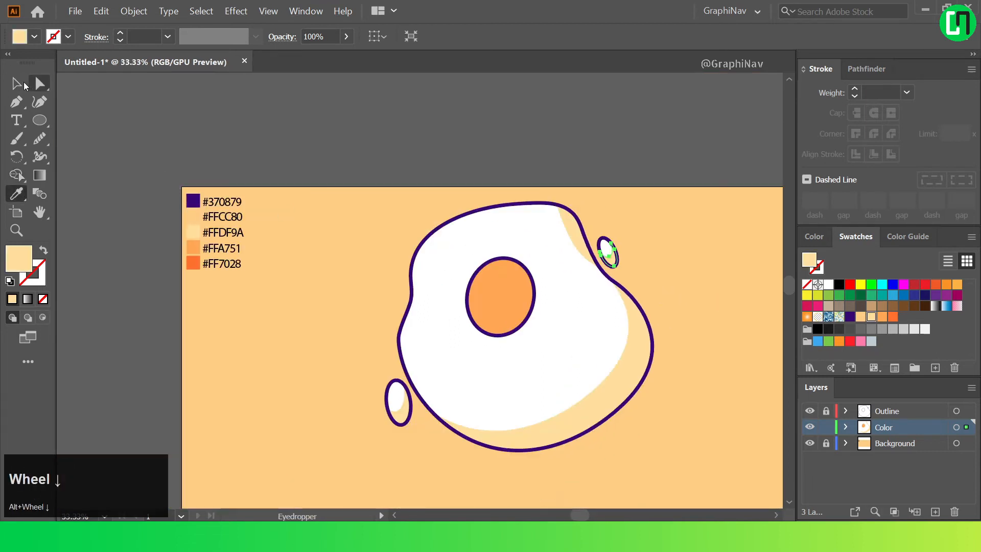
left_click(16, 83)
left_click(303, 220)
key("ctrl+0")
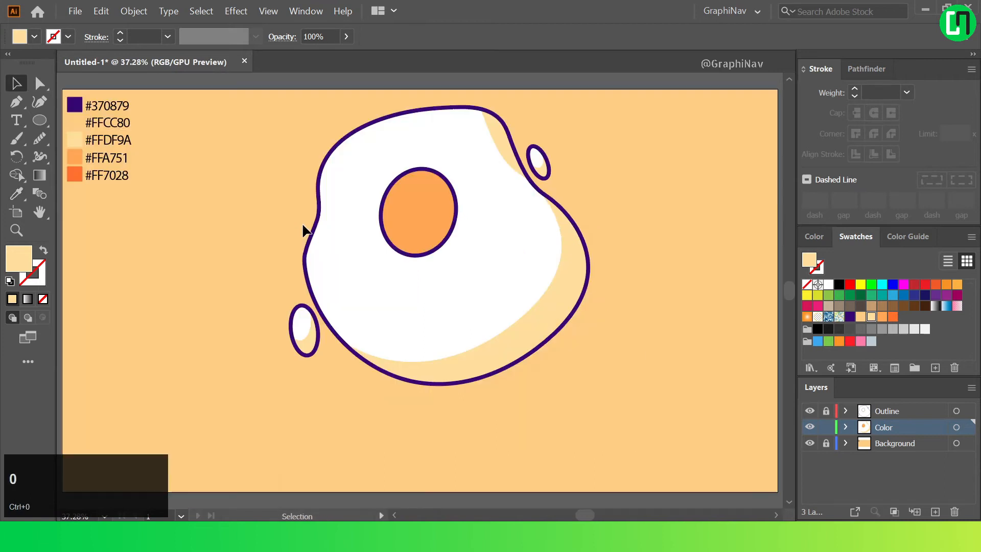
Copy the orange yolk ellipse on the Color layer and paste it in place twice.
left_click(409, 200)
left_click(101, 11)
left_click(127, 72)
left_click(101, 11)
left_click(130, 124)
left_click(100, 11)
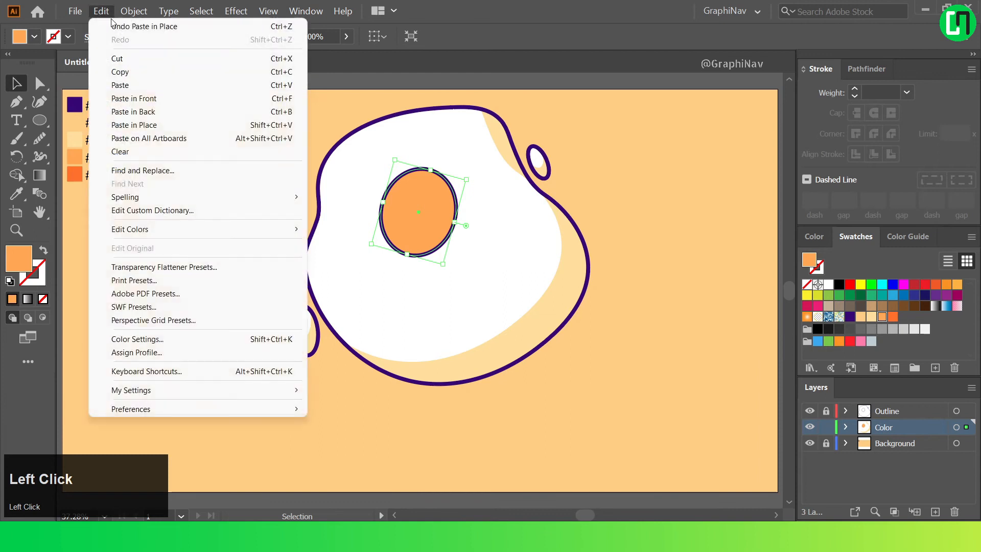
left_click(131, 125)
left_click(642, 207)
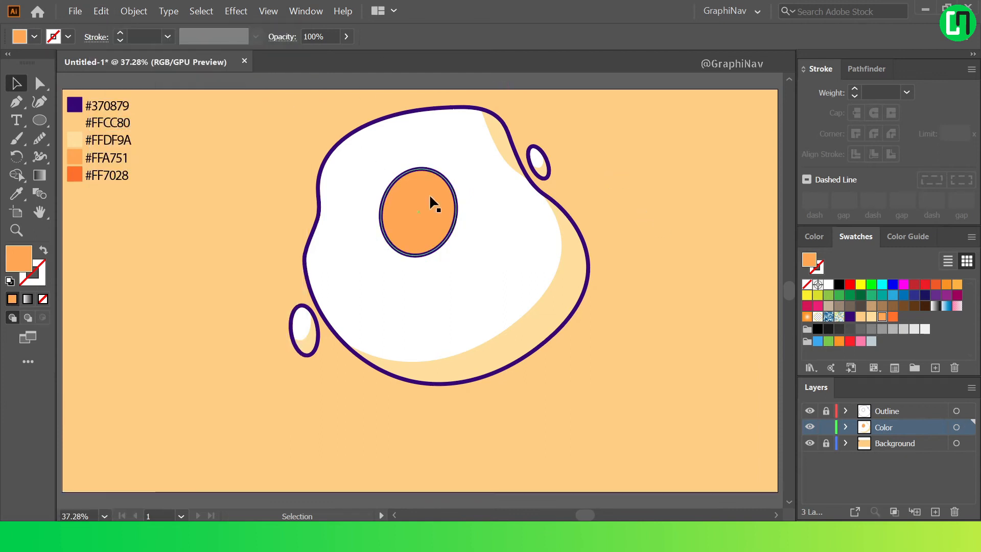
Offset the top yolk copy up-left and trim it off with Shape Builder, leaving a crescent along the yolk's lower-right edge.
mouse_move(430, 194)
left_mouse_down()
mouse_move(420, 174)
mouse_move(423, 182)
left_mouse_up()
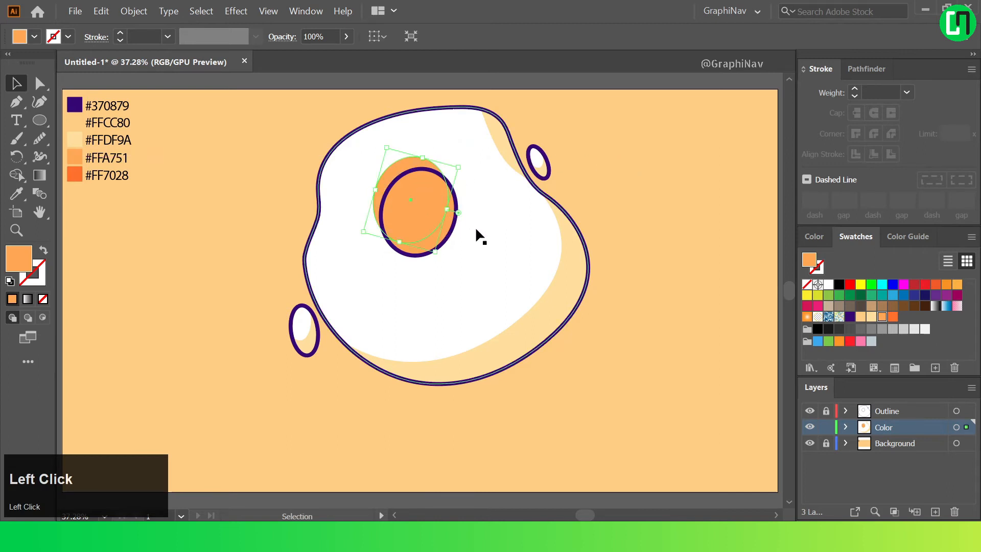
scroll(482, 233, "up", 3)
left_click(417, 225, "shift")
key("shift+m")
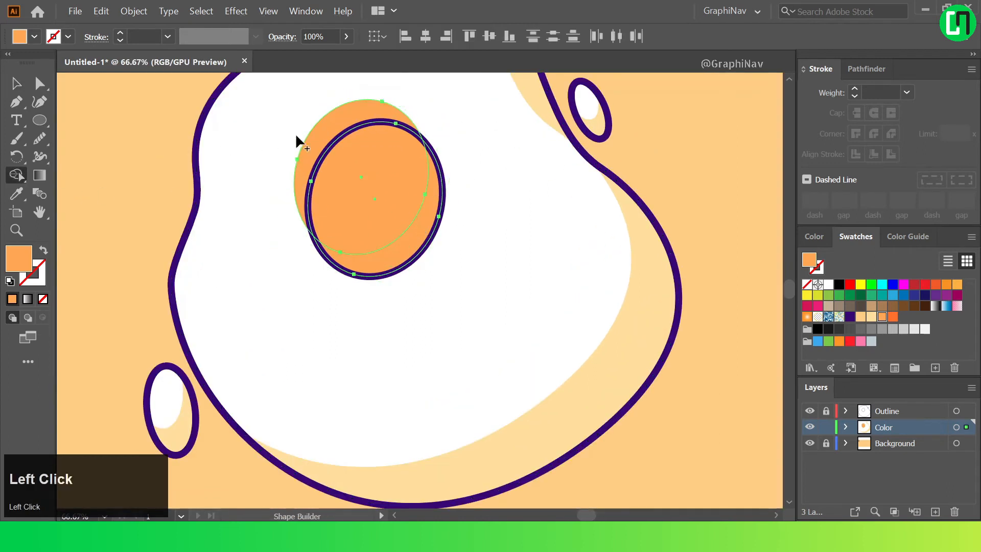
left_click(341, 126, "alt")
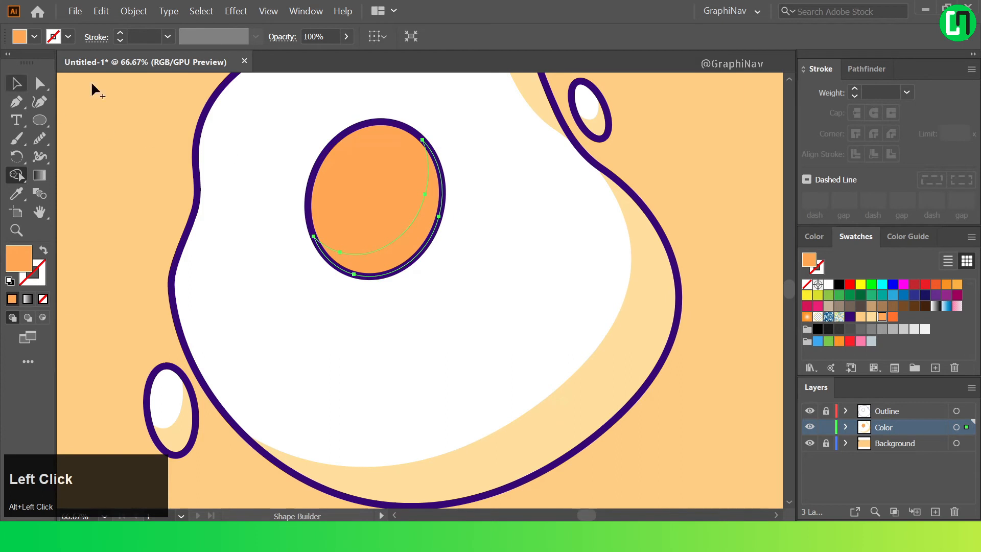
scroll(175, 122, "down", 2)
key("ctrl+0")
Fill the yolk's crescent shadow with #FF7028 sampled from the palette.
left_click(16, 83)
left_click(447, 236)
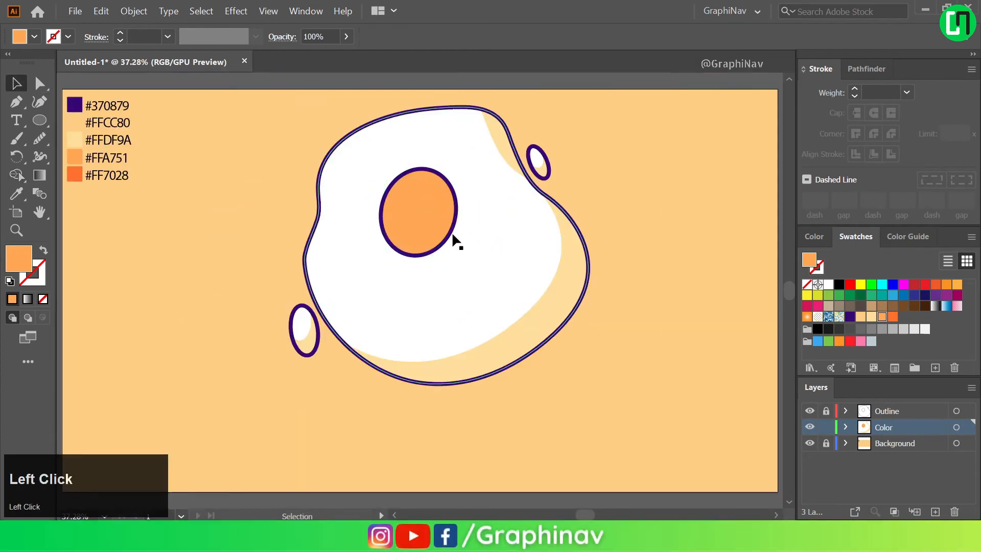
left_click(16, 193)
left_click(74, 173, "shift")
left_click(16, 83)
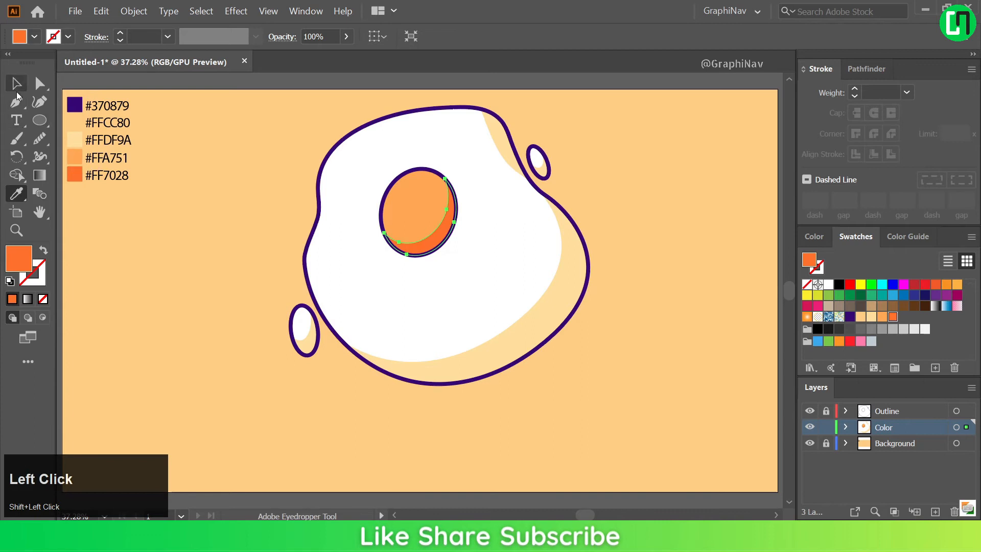
left_click(200, 159)
Copy the #FFA751 yolk ellipse again and paste two duplicates exactly over the original.
left_click(460, 173)
scroll(458, 169, "up", 1)
left_click(421, 184)
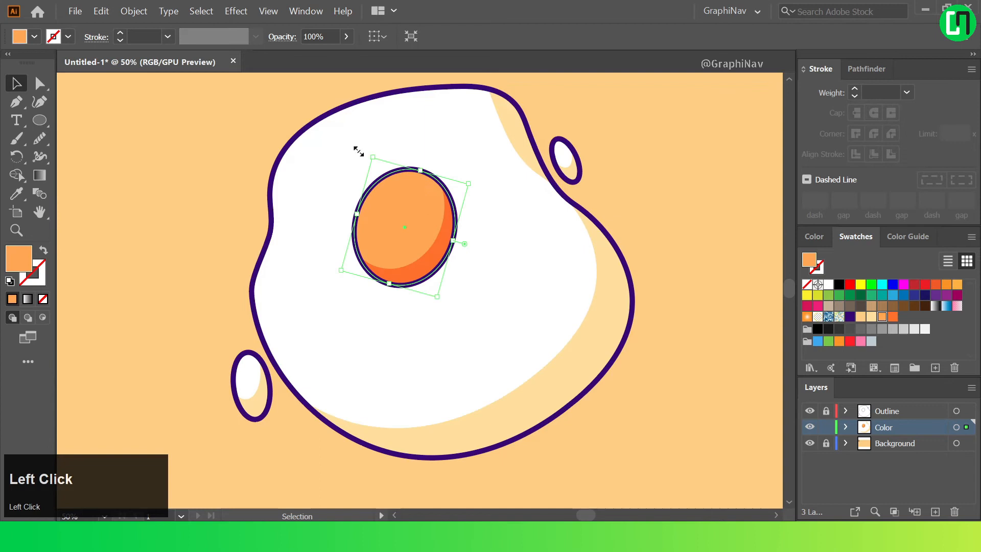
left_click(97, 11)
left_click(97, 12)
left_click(97, 12)
mouse_move(134, 11)
mouse_move(101, 11)
left_click(134, 124)
left_click(101, 11)
left_click(150, 111)
left_click(366, 180)
Offset the top yolk copy down-right and trim it off with Shape Builder, leaving a crescent along the yolk's upper-left edge.
left_click_drag(407, 198, 410, 205)
left_click(497, 204)
left_click(422, 210)
scroll(413, 149, "up", 1)
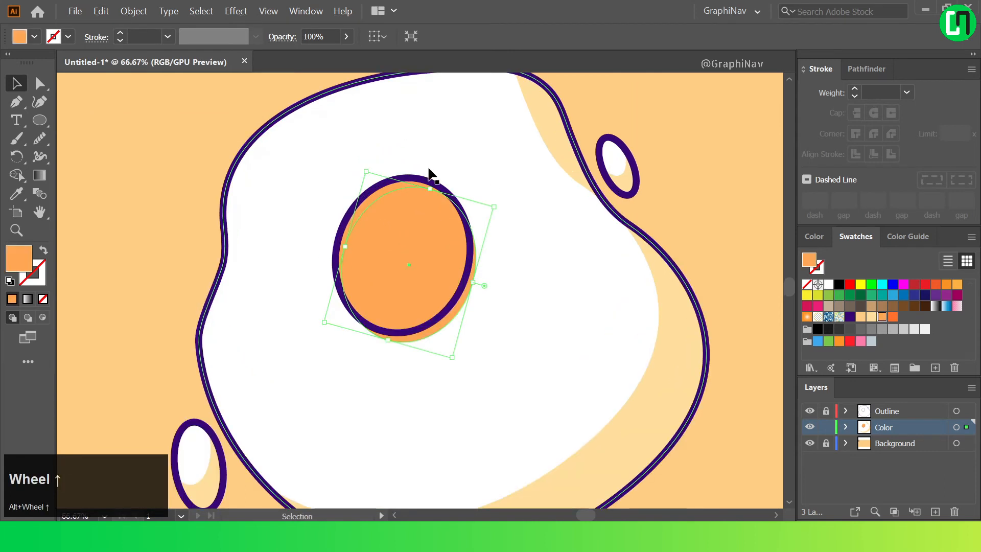
left_click(399, 186, "shift")
key("shift+m")
left_click(436, 289, "alt")
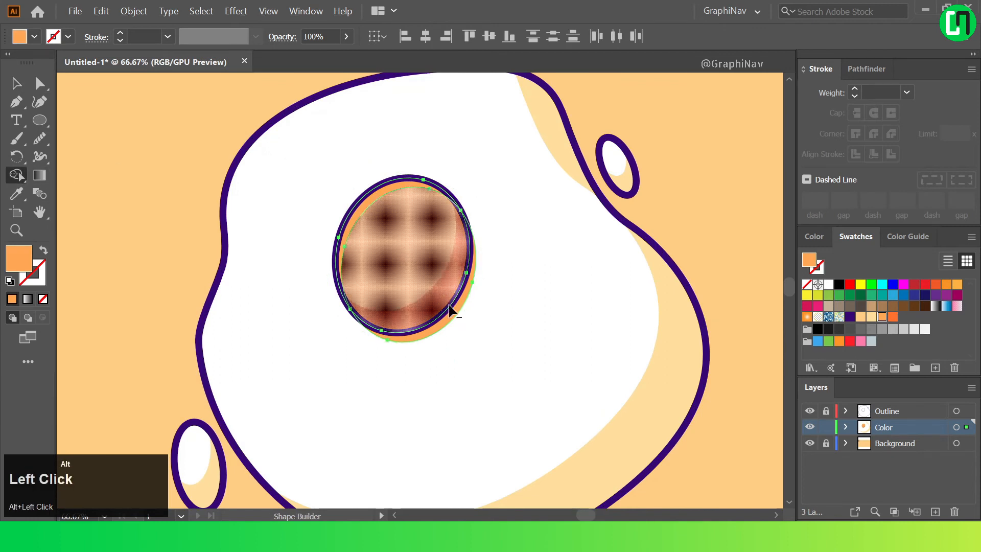
Fill the yolk's upper-left crescent with white and lower its opacity slightly to form a highlight.
key("a")
left_click(342, 156)
left_click(382, 191)
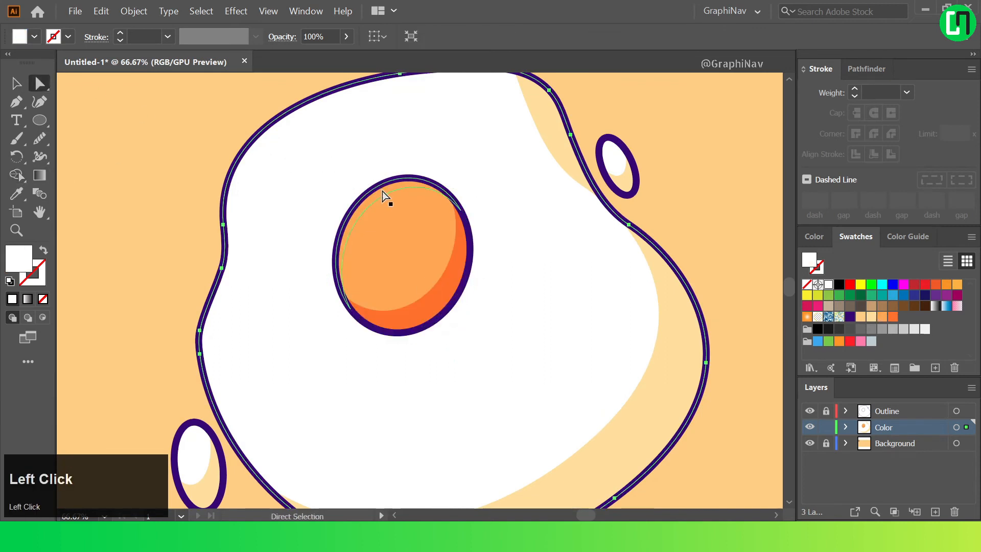
left_click(828, 285)
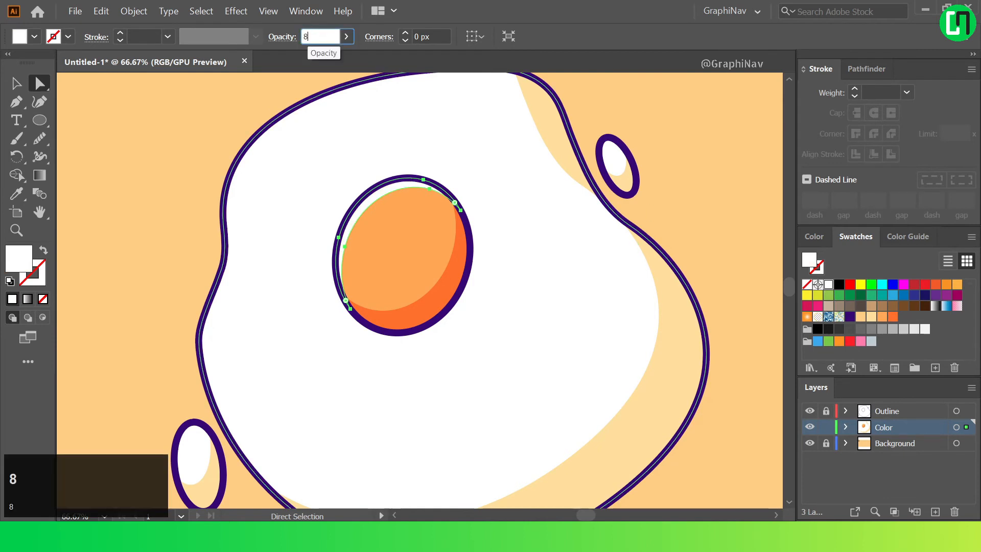
key("Return")
left_click(487, 198)
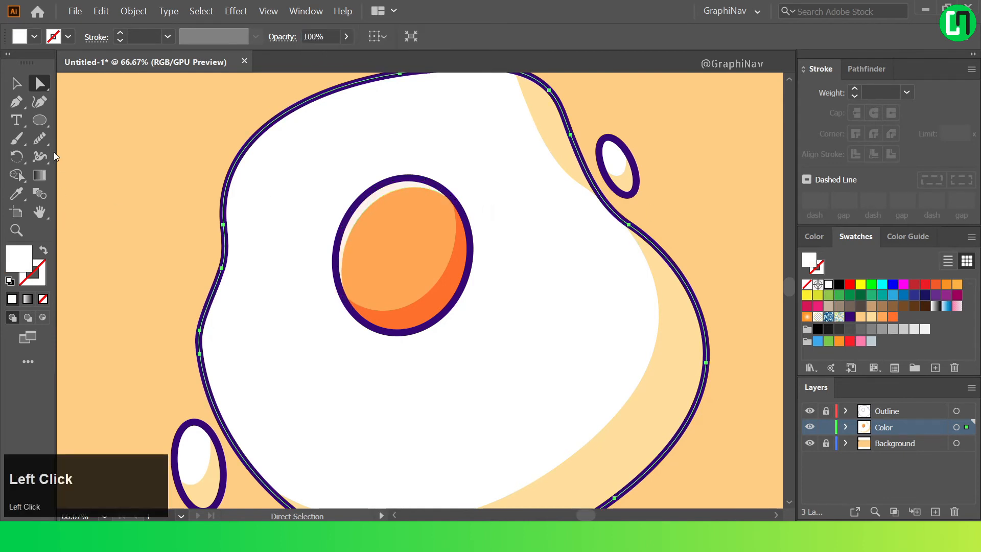
Draw a narrow white ellipse on the yolk's upper-left area, tilt it along the curve and slightly reduce its opacity.
scroll(403, 234, "up", 3)
mouse_move(335, 213)
left_mouse_down()
mouse_move(363, 287)
mouse_move(333, 291)
mouse_move(340, 296)
left_mouse_up()
left_click(17, 83)
left_click_drag(345, 234, 329, 219)
scroll(320, 38, "down", 1)
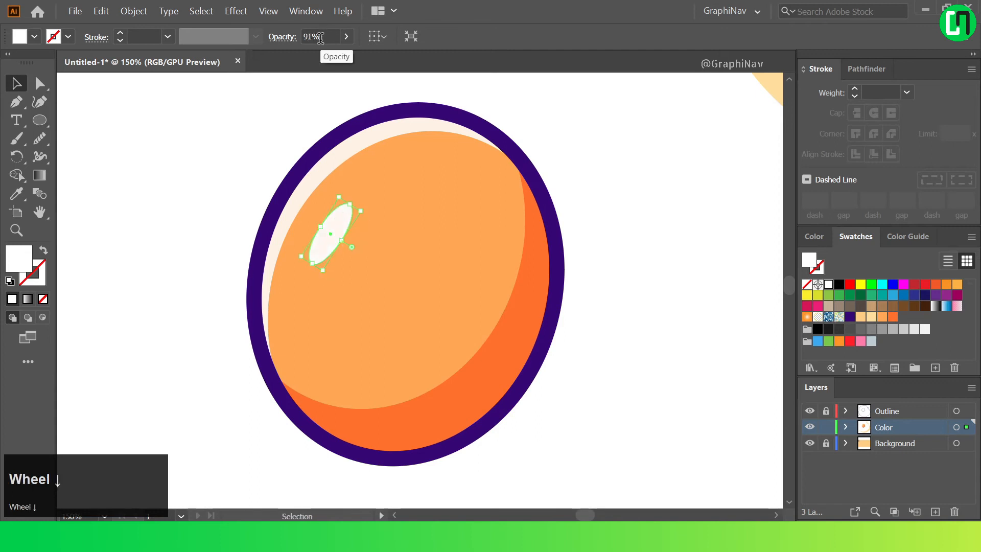
scroll(320, 38, "down", 1)
left_click(407, 176)
left_click(205, 148)
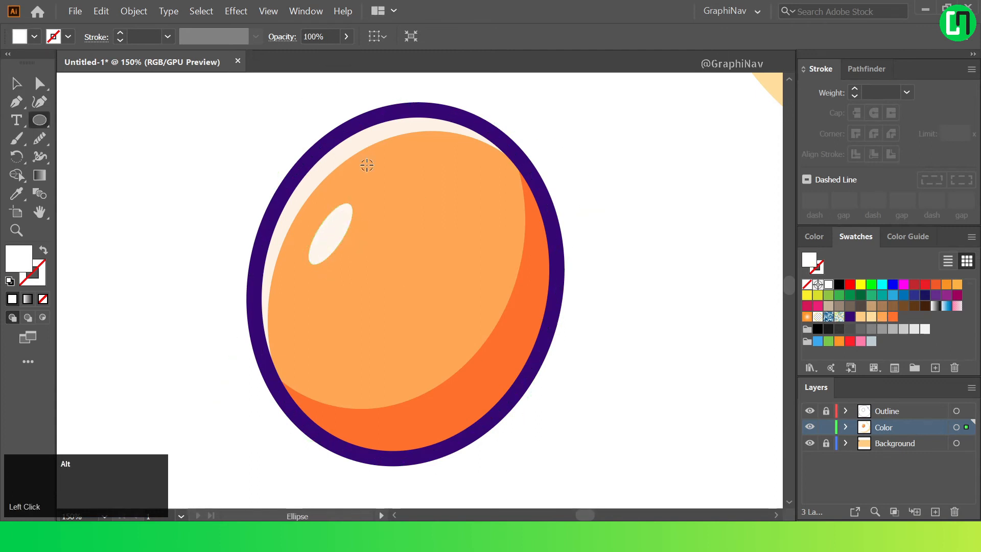
Add a small tilted white ellipse above the long yolk highlight and slightly reduce its opacity.
scroll(367, 165, "up", 2)
left_click_drag(362, 186, 376, 226)
scroll(328, 37, "down", 1)
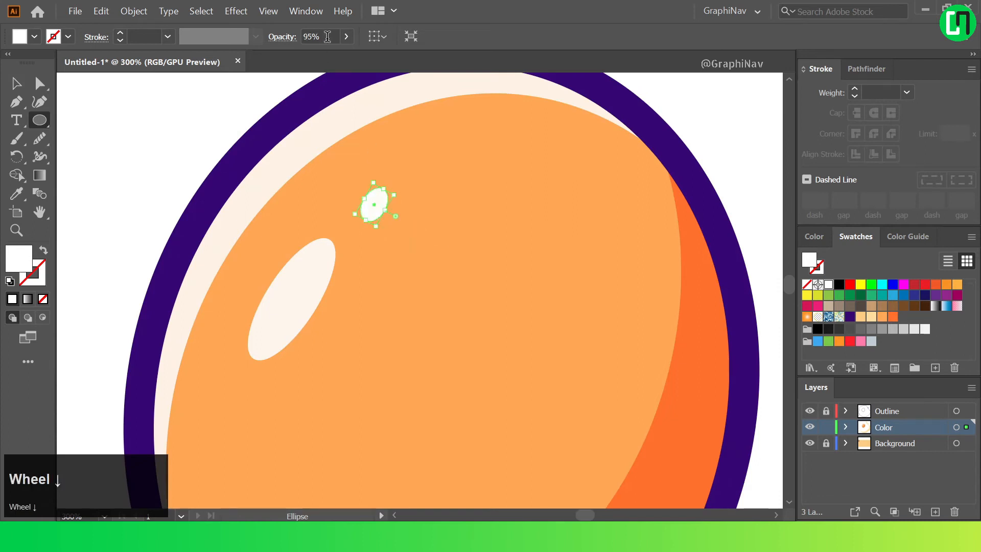
left_click(16, 83)
left_click_drag(377, 200, 356, 200)
key("ctrl+0")
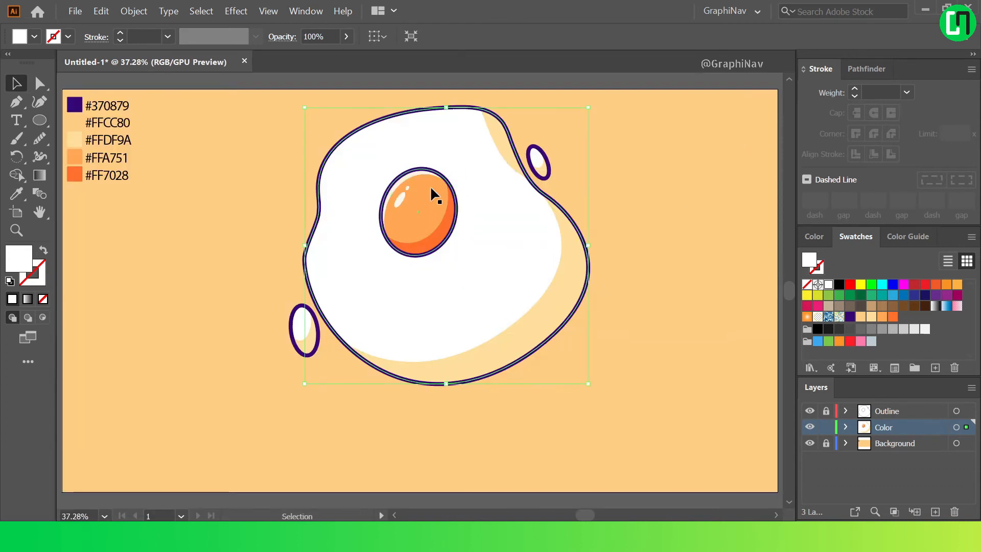
Offset a copy of the yolk ellipse down-right and fill it with the #FFDF9A shade sampled from the egg white's shadow.
left_click_drag(432, 189, 436, 201)
left_click(615, 171)
left_click(448, 253)
key("i")
left_click(467, 328, "shift")
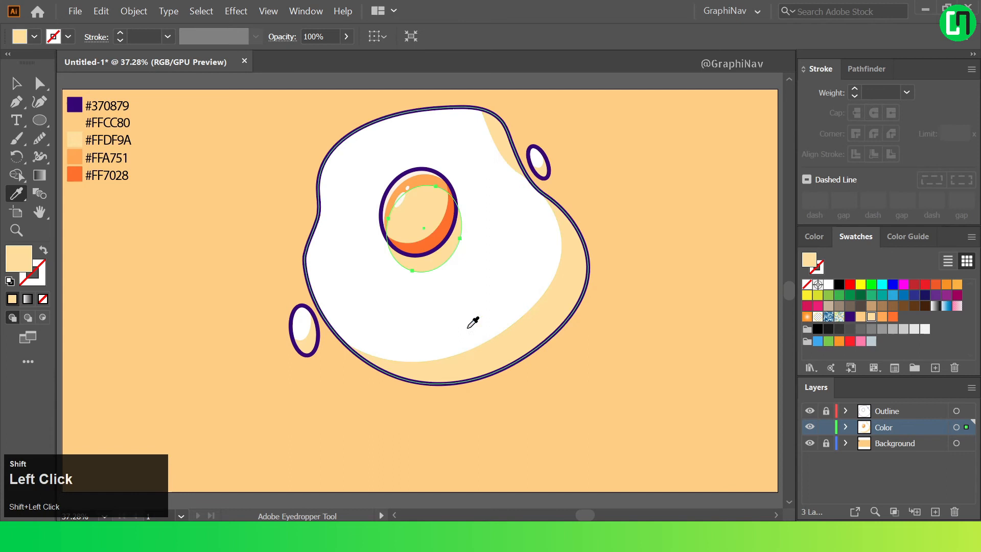
Send the pale offset ellipse behind the yolk so it forms a cast shadow on the egg white.
left_click(16, 83)
key("ctrl+z")
right_click(430, 210)
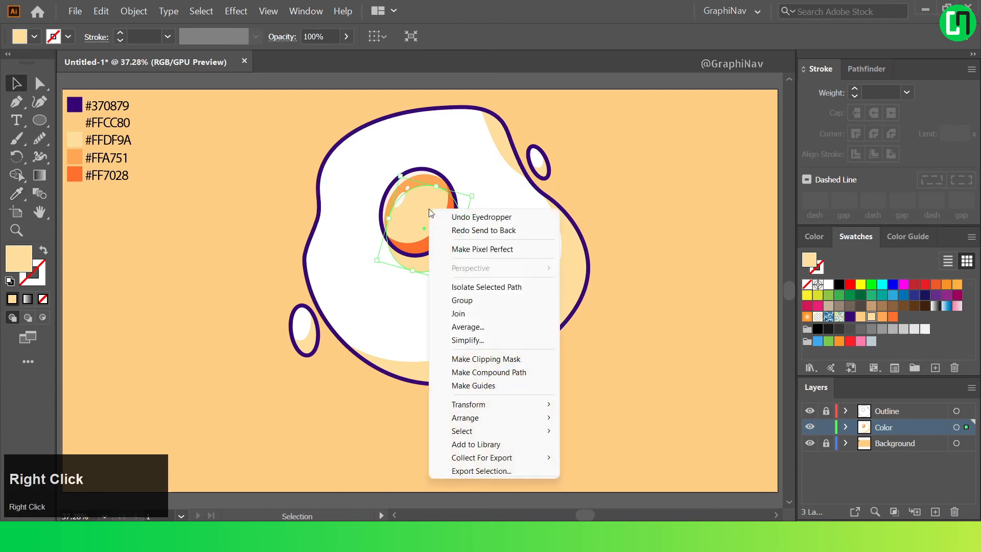
left_click(475, 418)
left_click(588, 445)
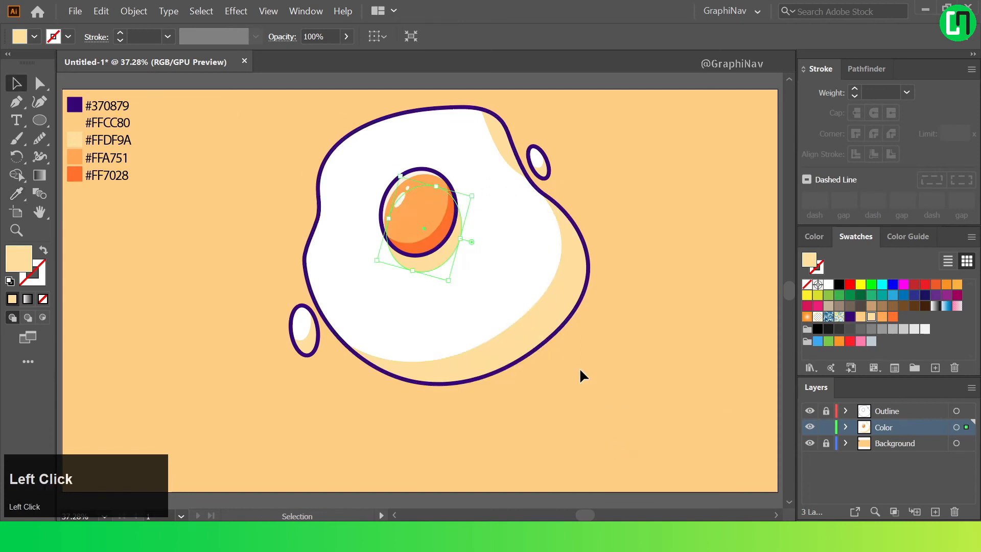
left_click(651, 178)
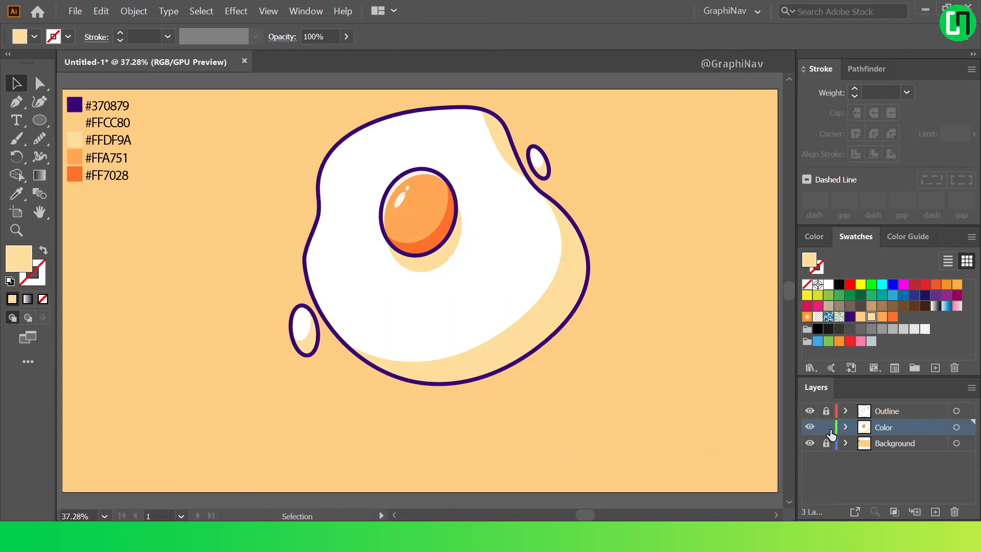
Lock the Color layer and add a new layer named Details above it.
left_click(827, 429)
left_click(929, 433)
left_click(940, 510)
double_click(889, 427)
key("Caps_Lock")
type("De")
left_click(638, 197)
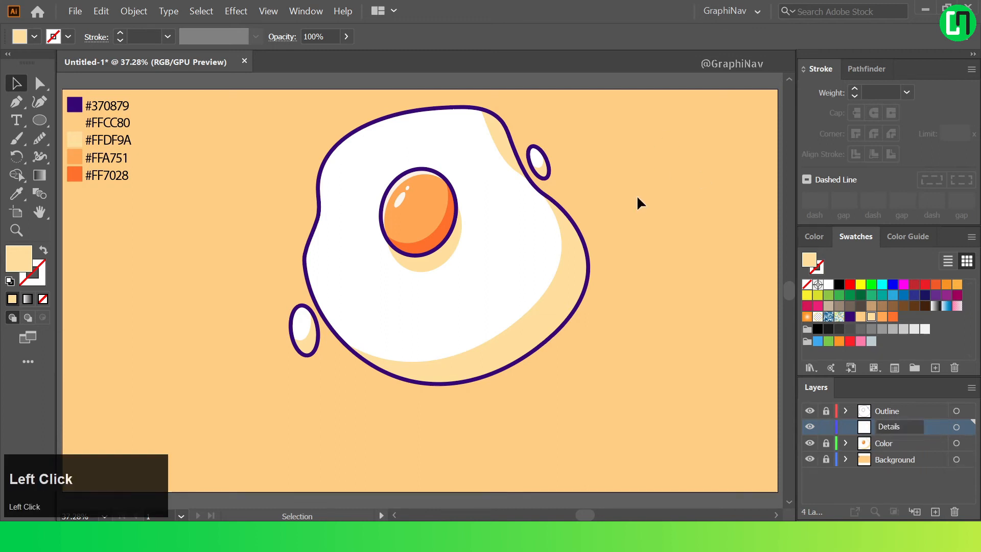
Draw a cluster of one #FFDF9A oval and three small dots on the egg white, right of the yolk.
left_click(39, 120)
scroll(516, 247, "up", 3)
left_click_drag(516, 248, 385, 198)
scroll(542, 250, "up", 2)
key("v")
scroll(513, 301, "up", 2)
scroll(486, 317, "down", 5)
Duplicate the spot cluster to the egg white's lower left, rearrange it, and copy a group of small dots to the lower middle.
left_click_drag(439, 280, 203, 393)
left_click(276, 367)
scroll(283, 374, "up", 2)
left_click(202, 352)
left_click(252, 349)
left_click(219, 380)
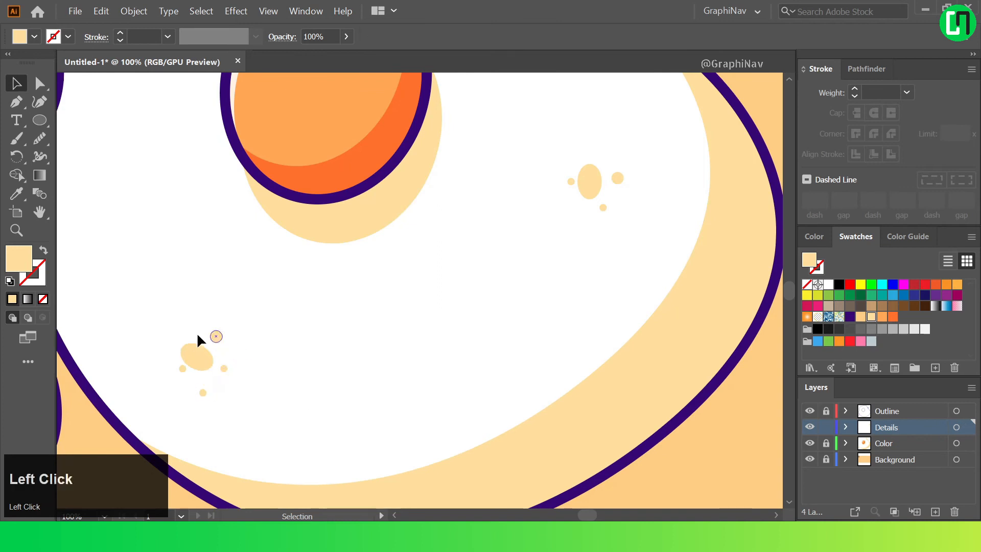
left_click_drag(202, 353, 438, 433, "alt")
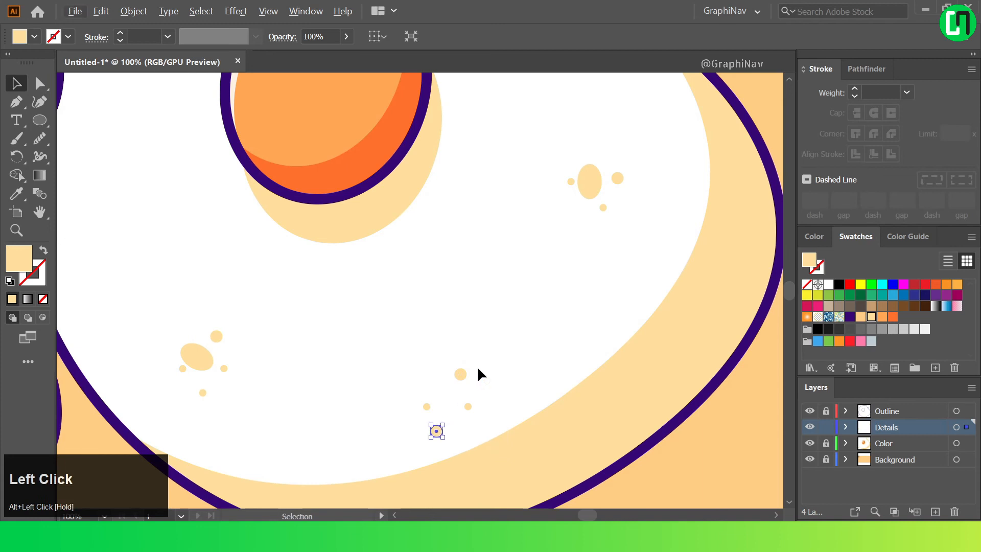
key("ctrl+0")
Draw a few small pale ovals along the left side of the lower-left egg droplet.
key("l")
scroll(302, 312, "up", 3)
mouse_move(305, 320)
left_mouse_down()
mouse_move(292, 337)
mouse_move(292, 420)
mouse_move(281, 438)
mouse_move(277, 424)
mouse_move(302, 376)
mouse_move(283, 391)
left_mouse_up()
left_click(17, 84)
scroll(296, 301, "up", 2)
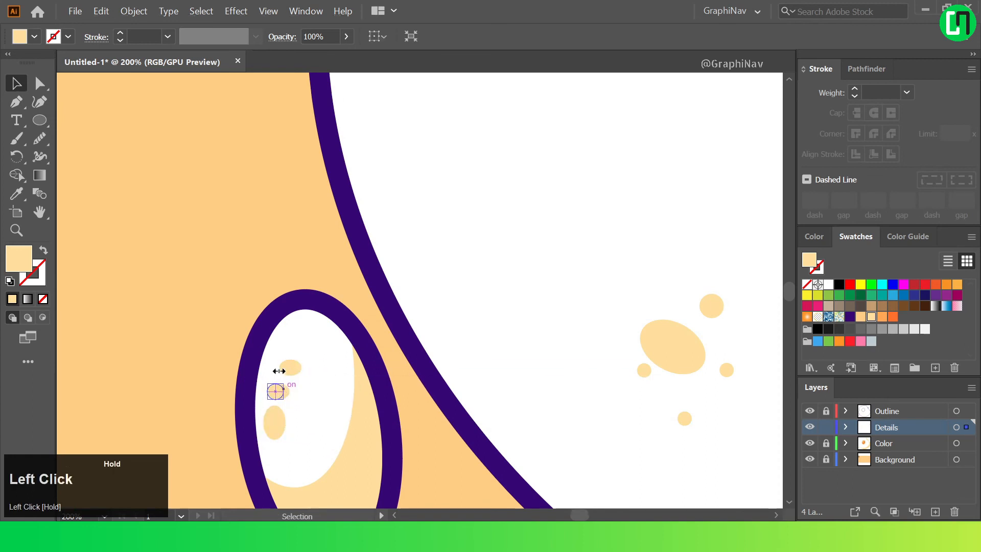
left_click(251, 286)
scroll(246, 271, "down", 3)
left_click_drag(264, 328, 247, 288)
key("ctrl+c")
key("ctrl+0")
Draw a small pale oval inside the upper-right egg droplet.
left_click(36, 120)
scroll(542, 145, "up", 5)
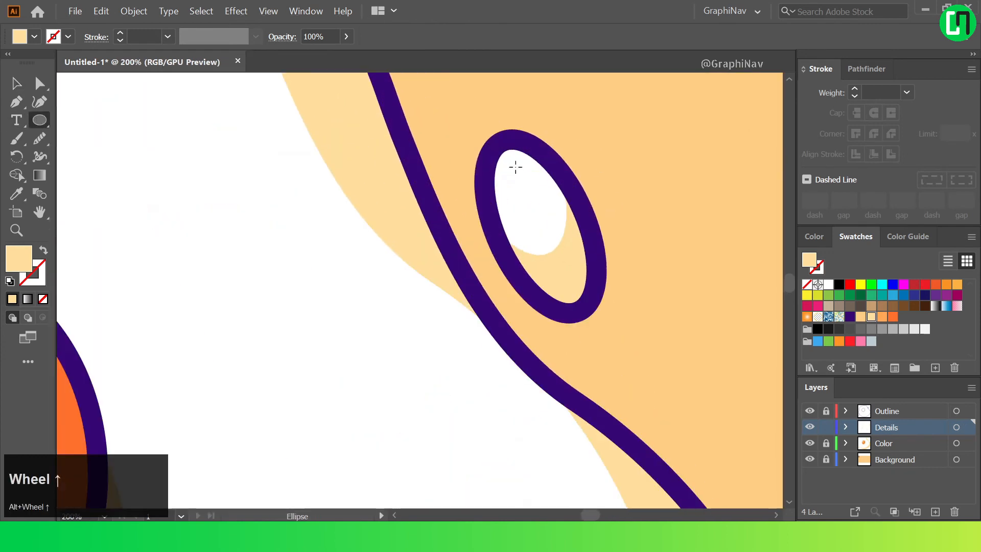
left_click_drag(517, 165, 527, 183)
scroll(495, 177, "down", 2)
left_click(17, 84)
scroll(231, 164, "down", 3)
Draw a pale oval with small surrounding dots on the egg white's upper-left area.
scroll(264, 145, "up", 2)
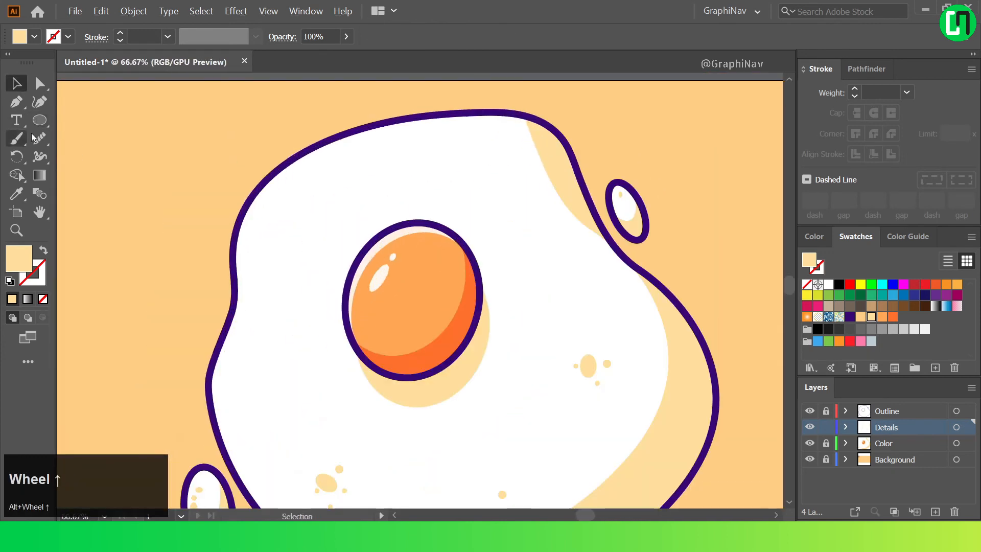
left_click(39, 120)
mouse_move(275, 205)
left_mouse_down()
mouse_move(290, 223)
mouse_move(287, 194)
mouse_move(294, 206)
mouse_move(283, 257)
mouse_move(278, 249)
left_mouse_up()
left_click(36, 119)
scroll(303, 225, "up", 2)
key("ctrl+z")
left_click(17, 83)
left_click(315, 161)
left_click(301, 199)
left_click_drag(290, 198, 238, 242, "alt")
left_click(325, 199)
scroll(353, 184, "down", 4)
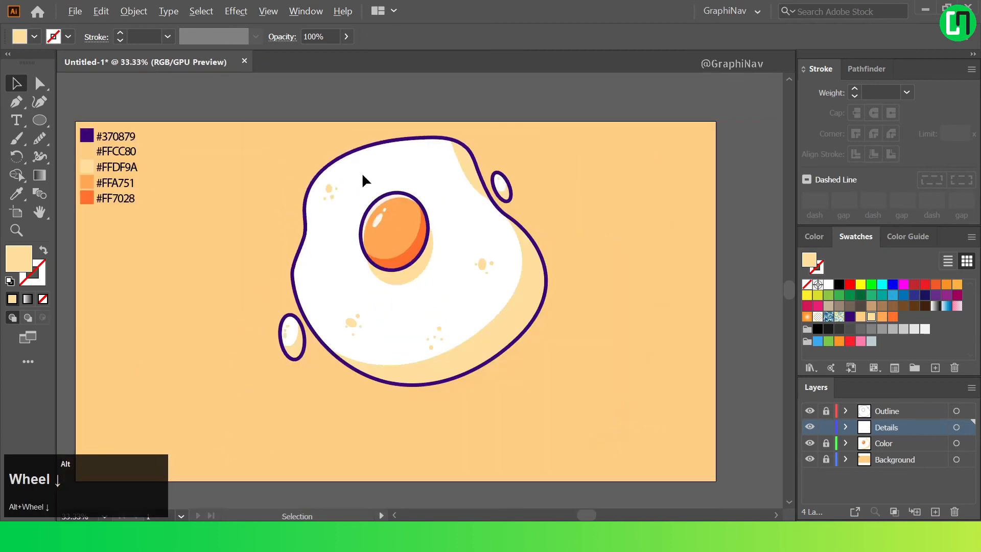
scroll(557, 155, "up", 1)
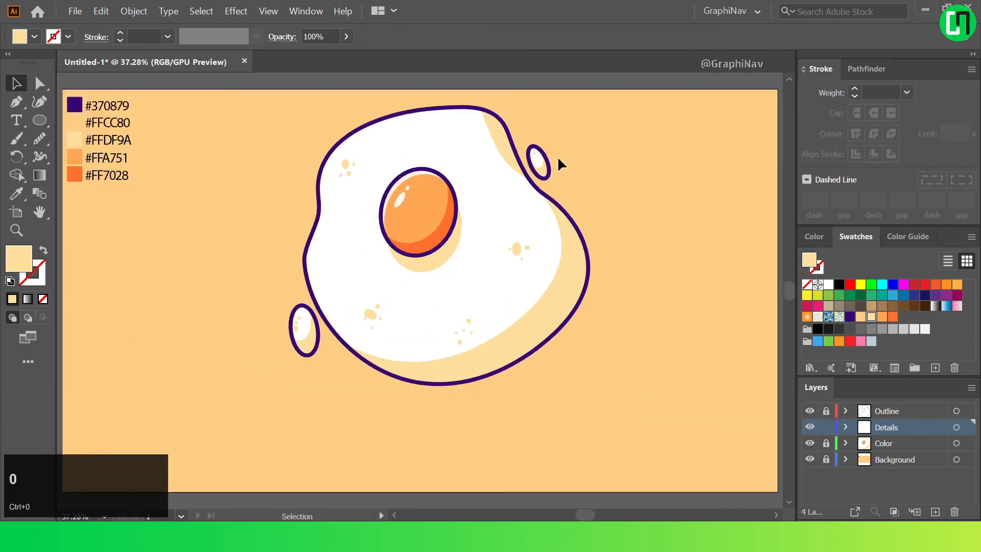
Sample #FF7028 from the yolk's shadow and draw a small oval in that colour on the yolk's upper right.
left_click(16, 194)
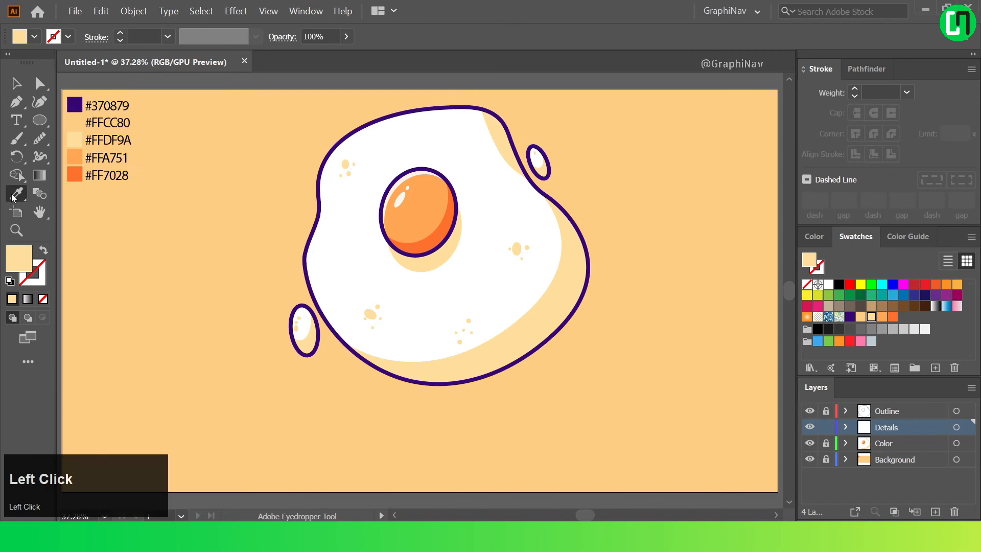
left_click(451, 225)
key("l")
scroll(433, 200, "up", 5)
left_click_drag(432, 202, 440, 212, "alt")
key("v")
left_click(544, 174)
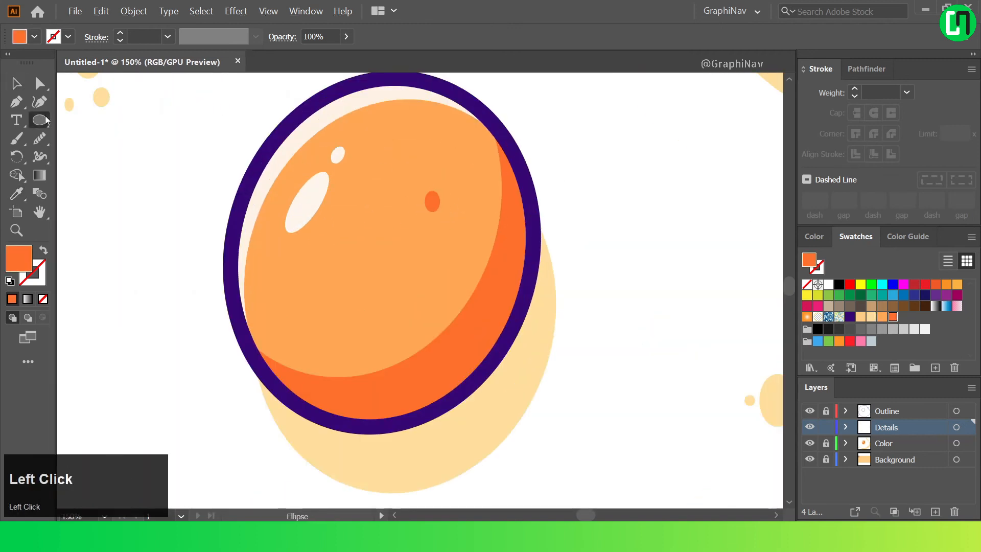
Add several tiny orange dots around the oval on the yolk's upper right.
scroll(439, 200, "up", 4)
mouse_move(461, 246)
left_mouse_down("alt")
mouse_move(468, 252)
mouse_move(384, 222)
mouse_move(420, 265)
mouse_move(416, 250)
left_mouse_up("alt")
key("v")
left_click(432, 260)
left_click(394, 237)
scroll(508, 217, "down", 6)
key("ctrl+0")
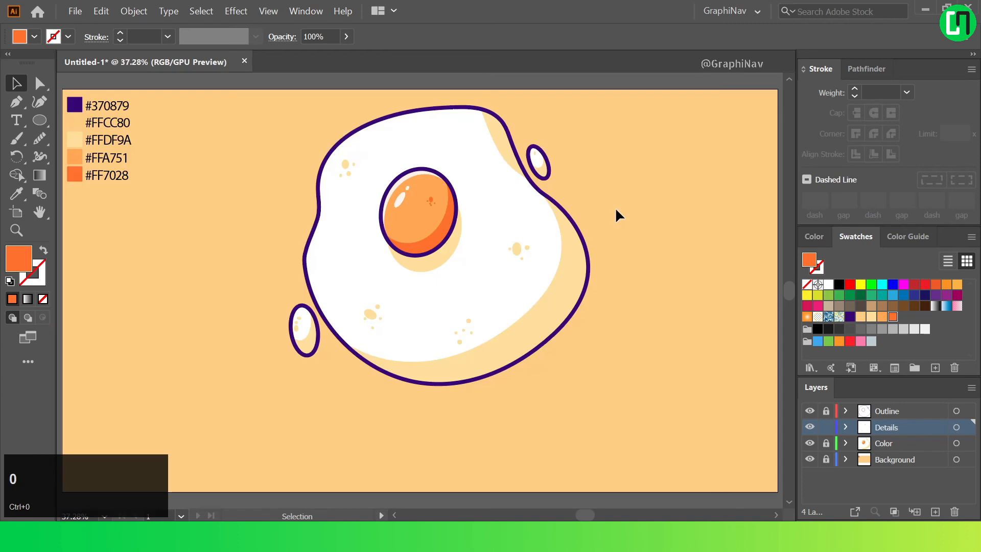
Duplicate the orange spots to the yolk's lower-left area and rearrange them as a second cluster.
scroll(433, 203, "up", 4)
left_click(416, 217)
scroll(418, 217, "up", 2)
left_click_drag(420, 218, 296, 356, "alt")
left_click(680, 321)
key("ctrl+0")
Complete the yolk's lower-left spot cluster with copied spots and place a few more small orange dots right of it.
scroll(401, 191, "up", 4)
left_click(354, 247, "alt")
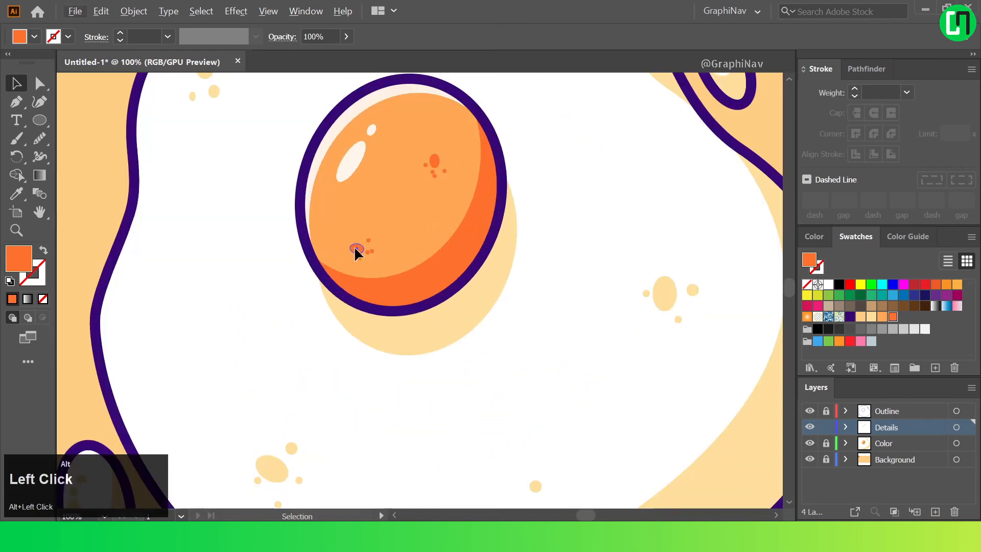
scroll(418, 225, "up", 3)
left_click_drag(419, 215, 403, 231, "alt")
scroll(425, 250, "up", 1)
left_click(447, 234)
key("ctrl+0")
left_click(665, 233)
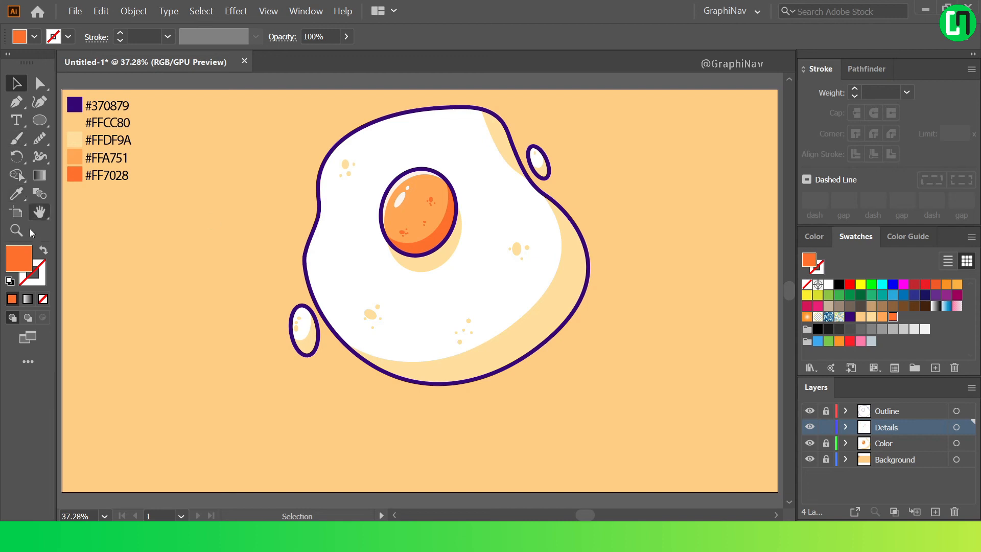
Draw a wide, flat black ellipse below the egg as a ground shadow and set its opacity to 15%.
left_click(841, 286)
left_click(39, 121)
left_click_drag(316, 463, 585, 478)
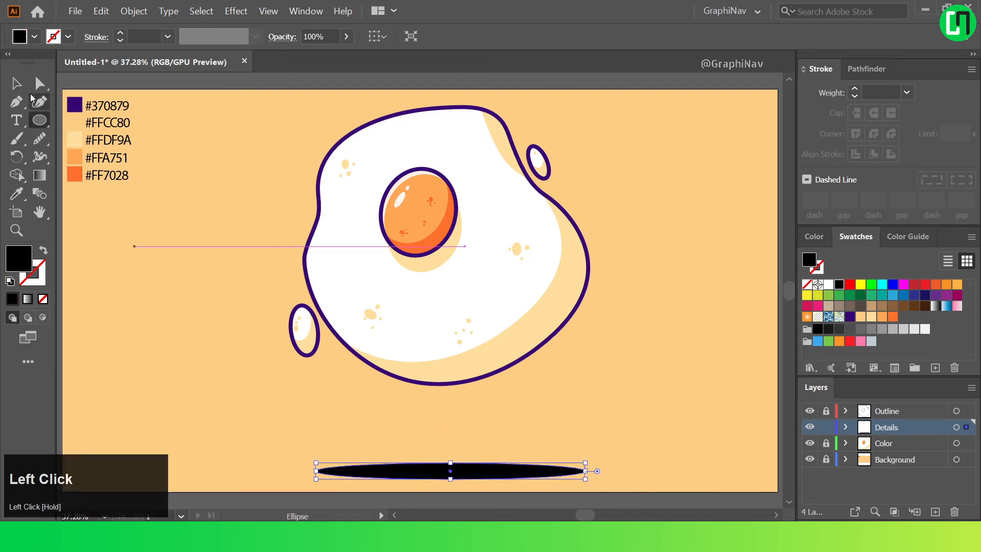
left_click(16, 83)
type("15")
key("Return")
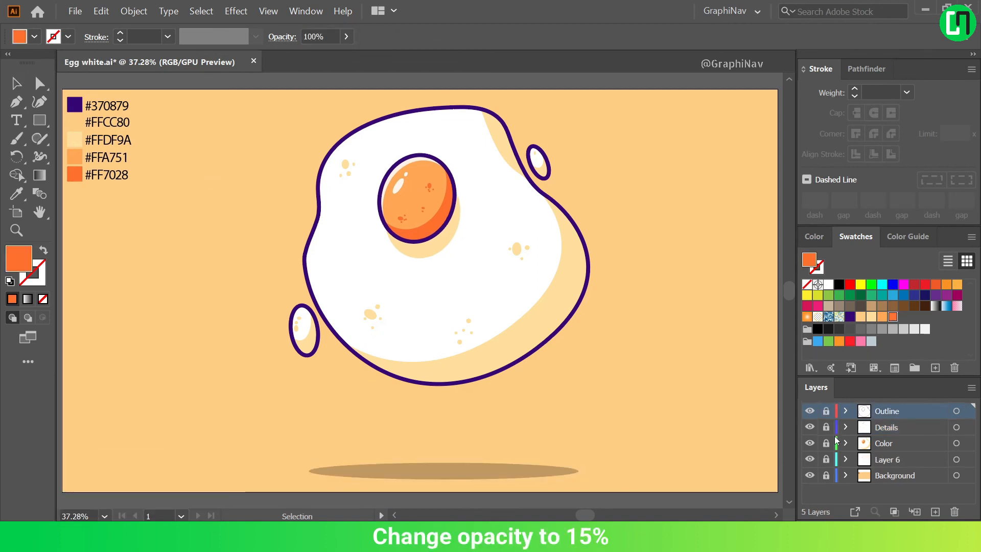
Unlock the Color, Details and Outline layers and move the whole yolk with its shadow and spots slightly down-right.
left_click(827, 443)
left_click(828, 428)
left_click(826, 411)
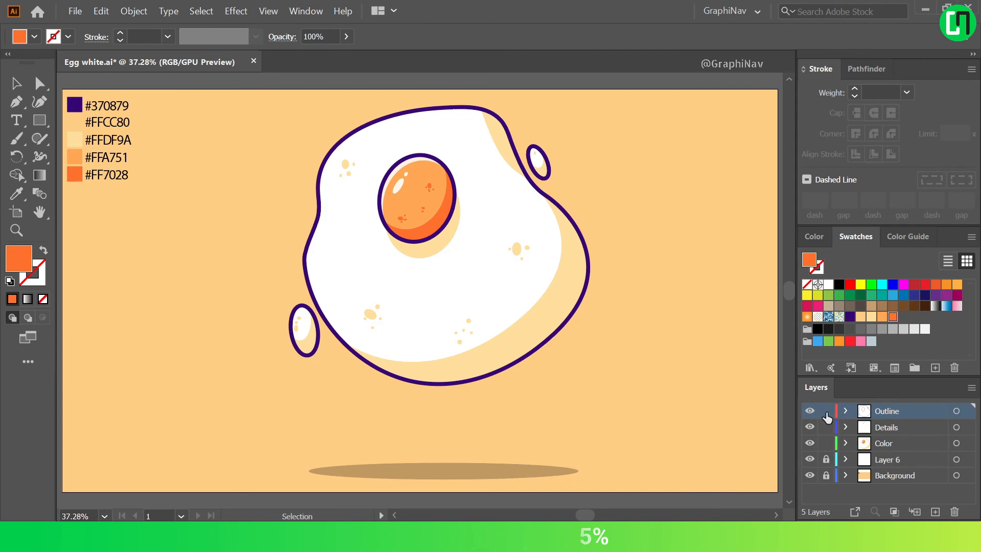
left_click_drag(402, 183, 427, 205)
left_click(679, 204)
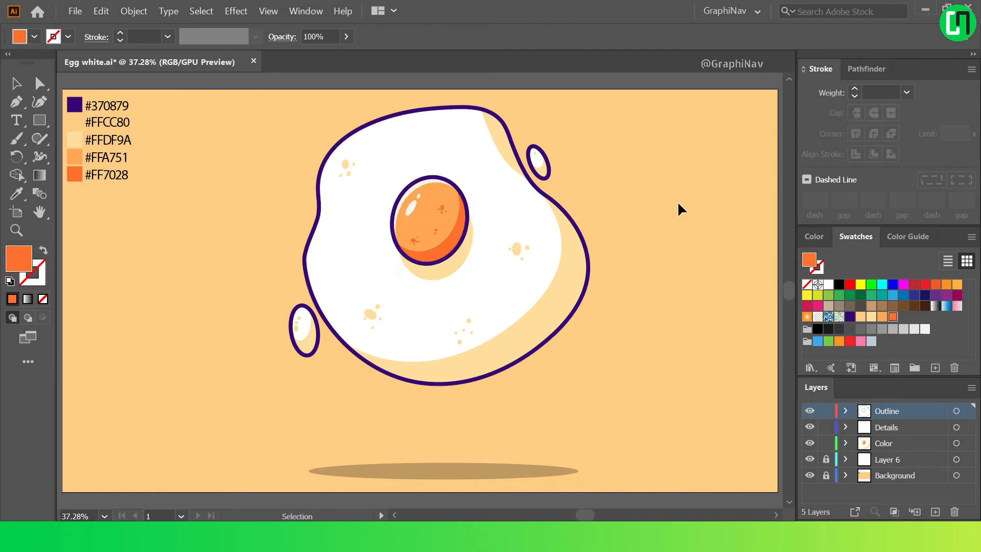
Lock the Outline and Color layers again and make Details the active layer.
left_click(827, 411)
left_click(827, 443)
left_click(889, 427)
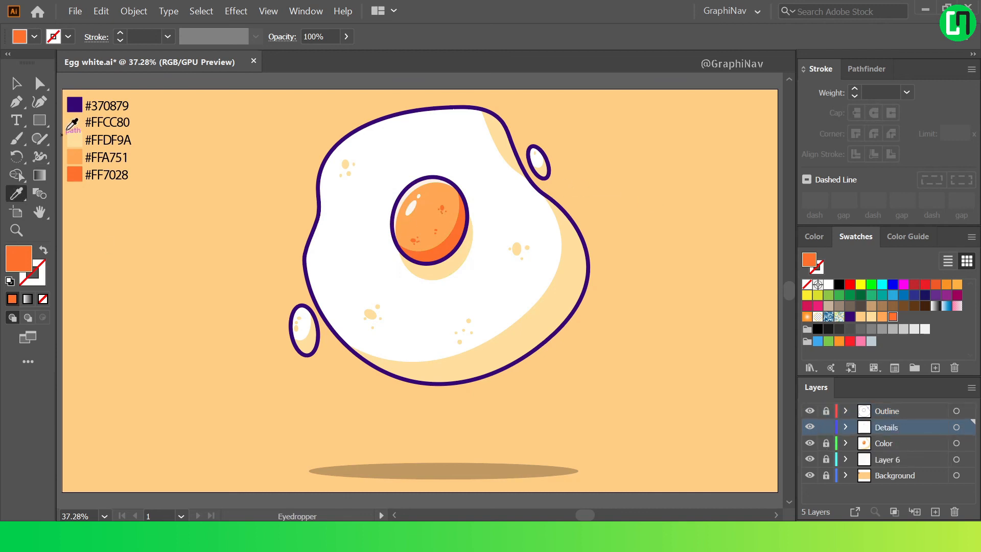
Sample the egg outline's 10 pt #370879 stroke and draw a short curved accent line beside the egg's upper-left edge.
left_click(74, 108)
left_click(340, 139)
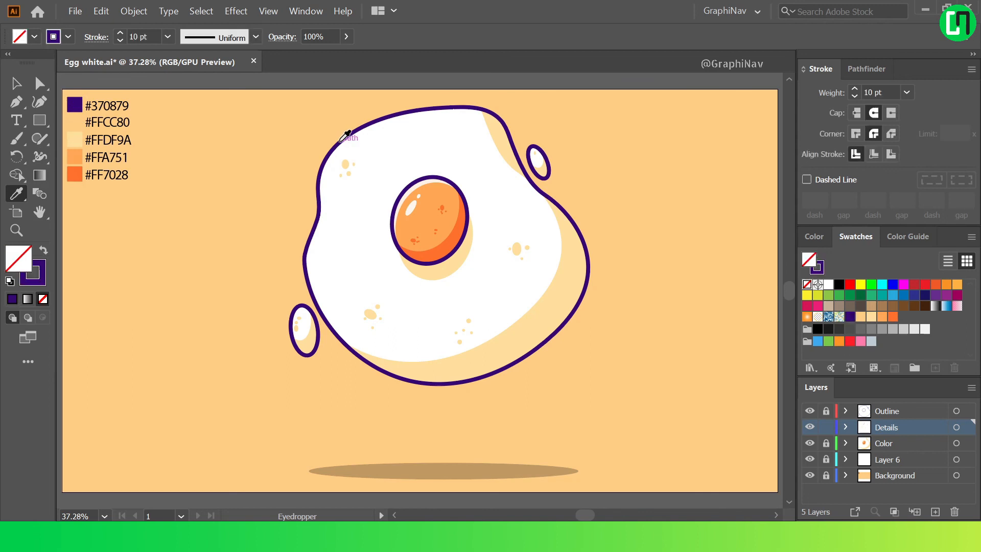
left_click(16, 102)
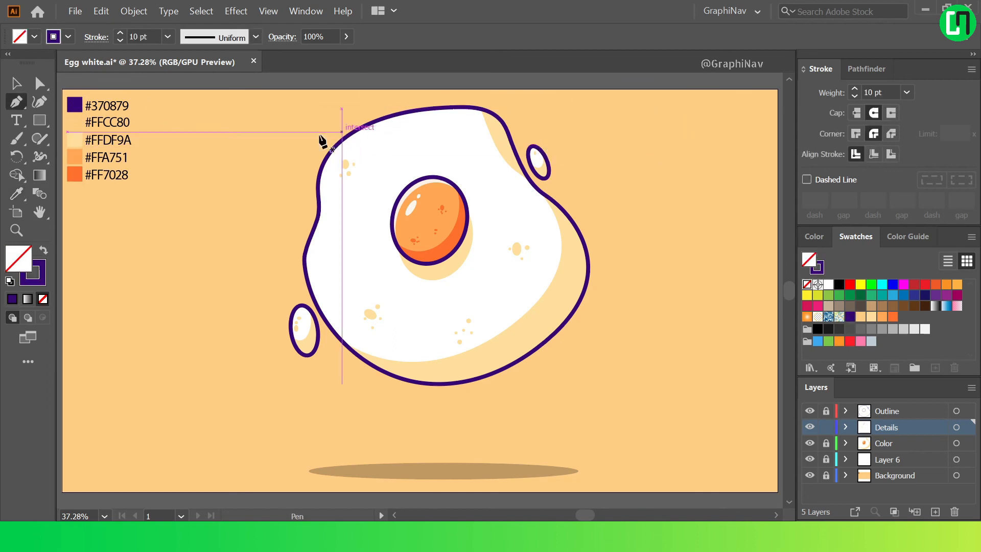
scroll(323, 138, "up", 2)
scroll(323, 129, "down", 1)
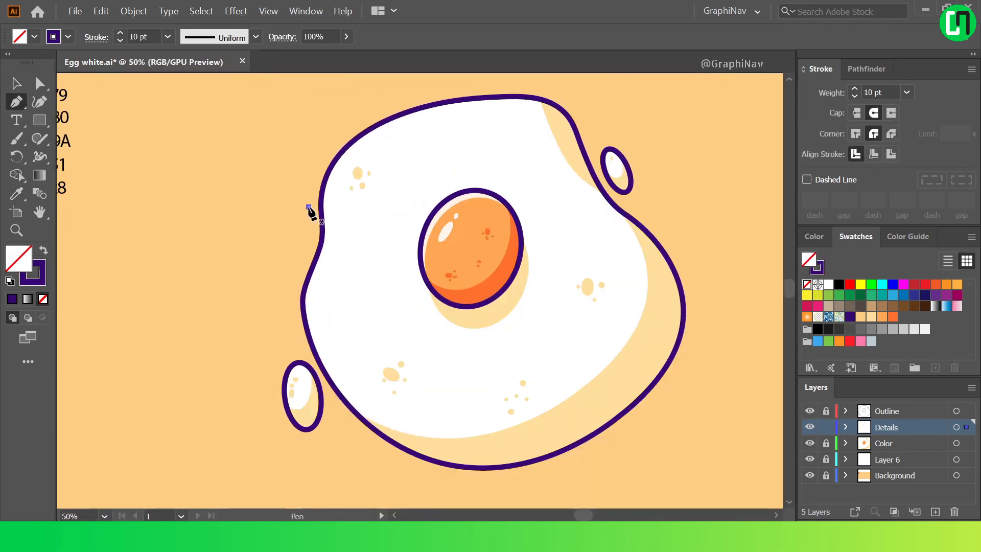
left_click_drag(304, 252, 284, 266)
left_click(16, 83)
scroll(269, 210, "down", 1)
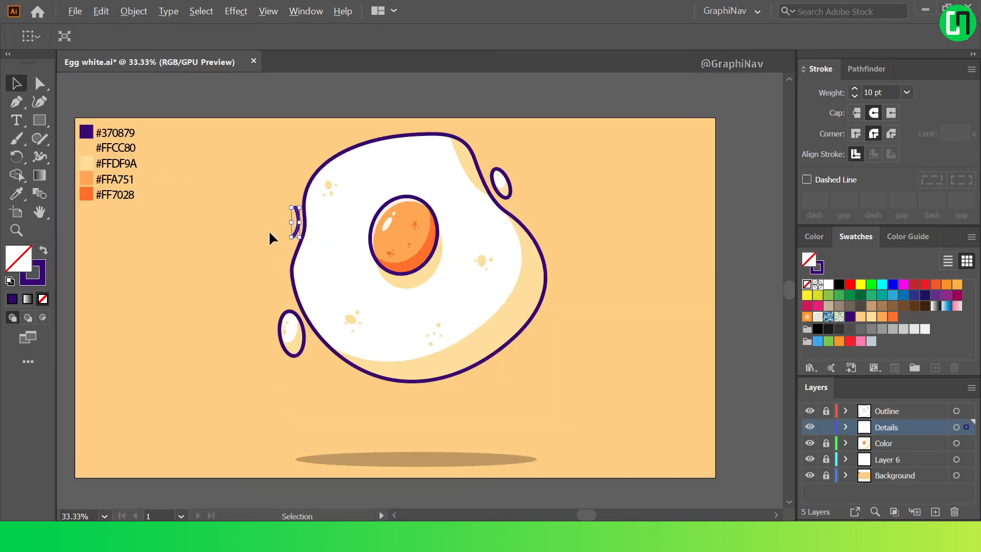
Draw a short curved accent line with the Pen tool just outside the egg's lower-right edge.
left_click(13, 106)
scroll(611, 305, "up", 1)
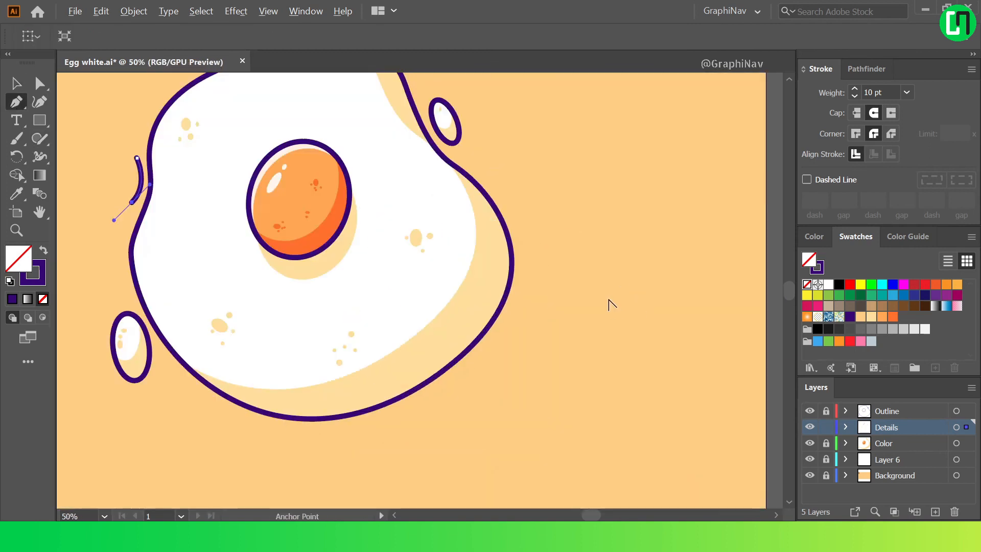
left_click(525, 258)
left_click_drag(513, 312, 498, 331)
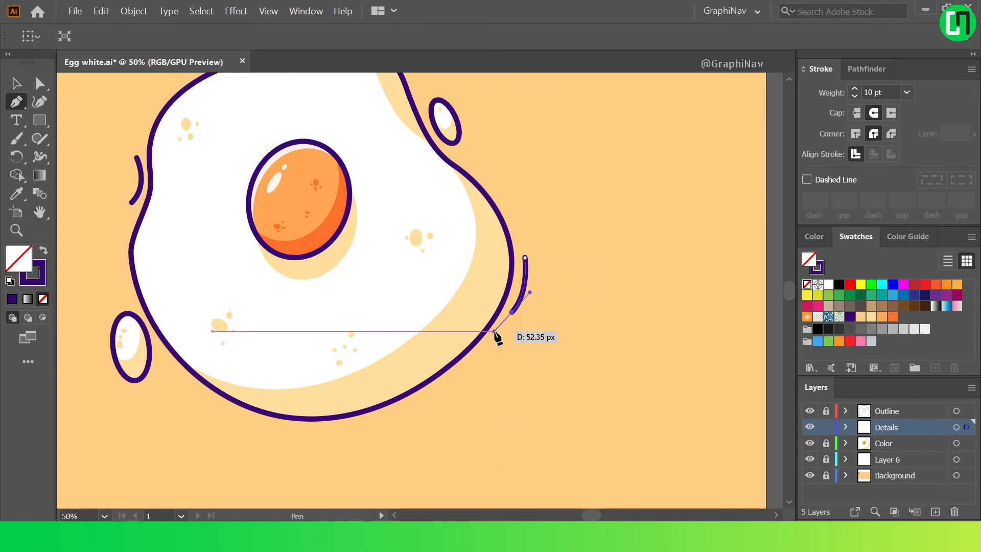
scroll(498, 332, "down", 1)
key("v")
Draw a short curved accent line outside the small lower-left egg-white drop and nudge it slightly closer to the drop.
key("p")
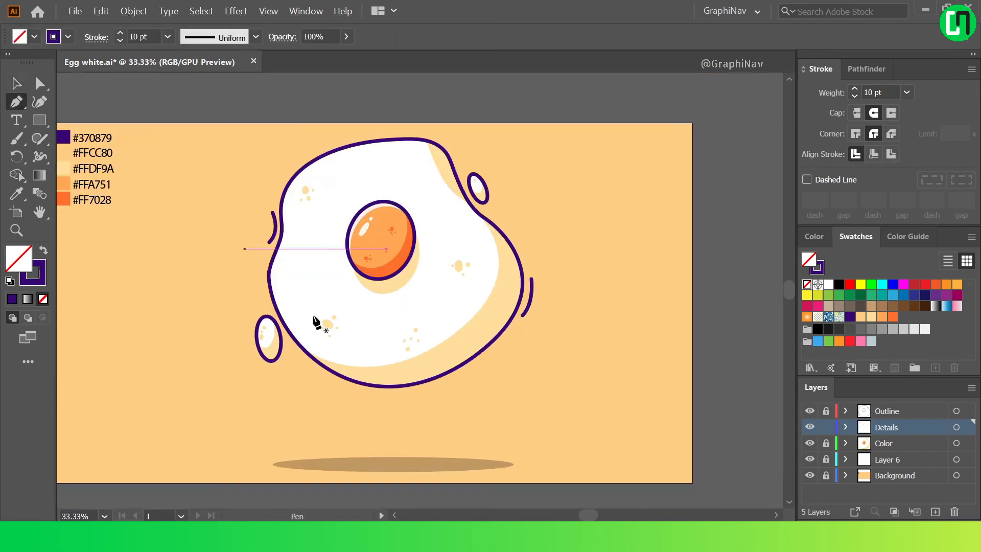
scroll(320, 324, "up", 1)
left_click_drag(220, 368, 253, 430)
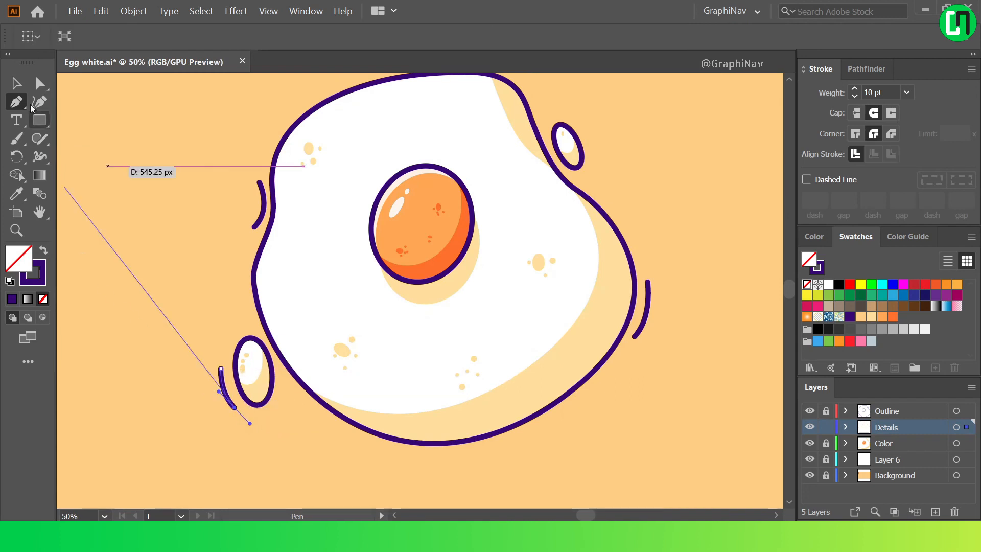
left_click(17, 83)
left_click(198, 371)
left_click(225, 394)
left_click_drag(225, 395, 228, 394)
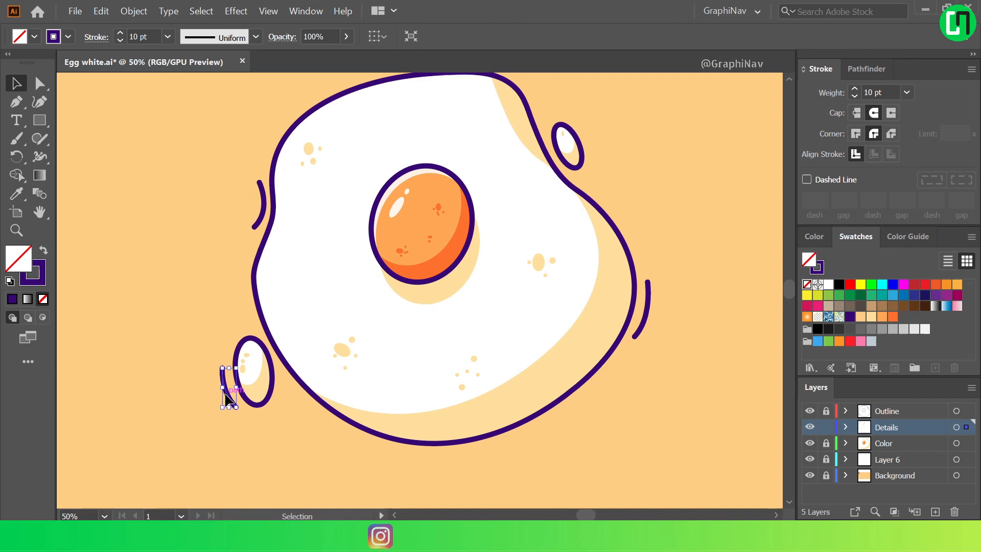
left_click(212, 438)
key("ctrl+0")
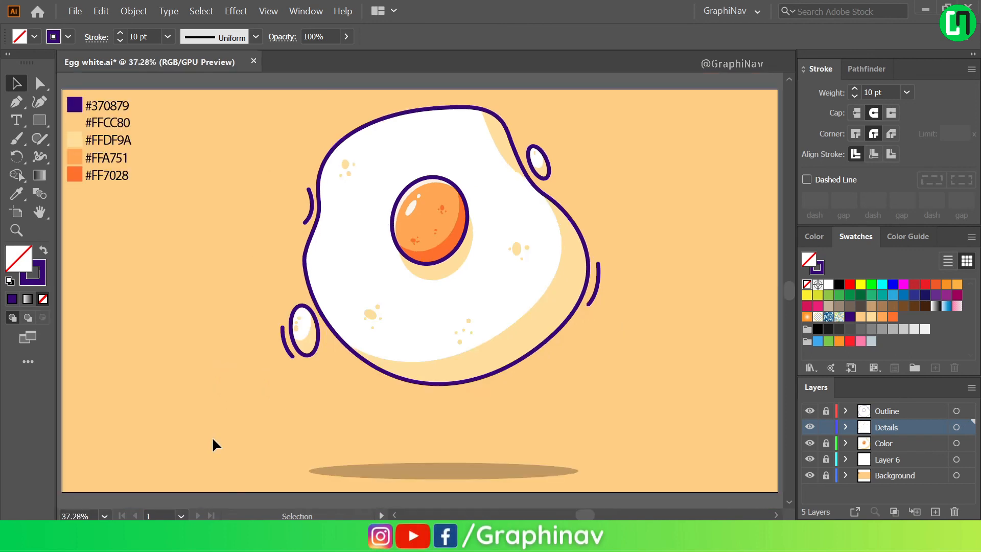
Apply the lens-shaped variable width profile, tapered at both ends, to all three accent lines around the egg.
left_click(310, 218)
left_click(290, 351, "shift")
left_click(597, 281, "shift")
left_click(255, 37)
left_click(206, 84)
left_click(636, 161)
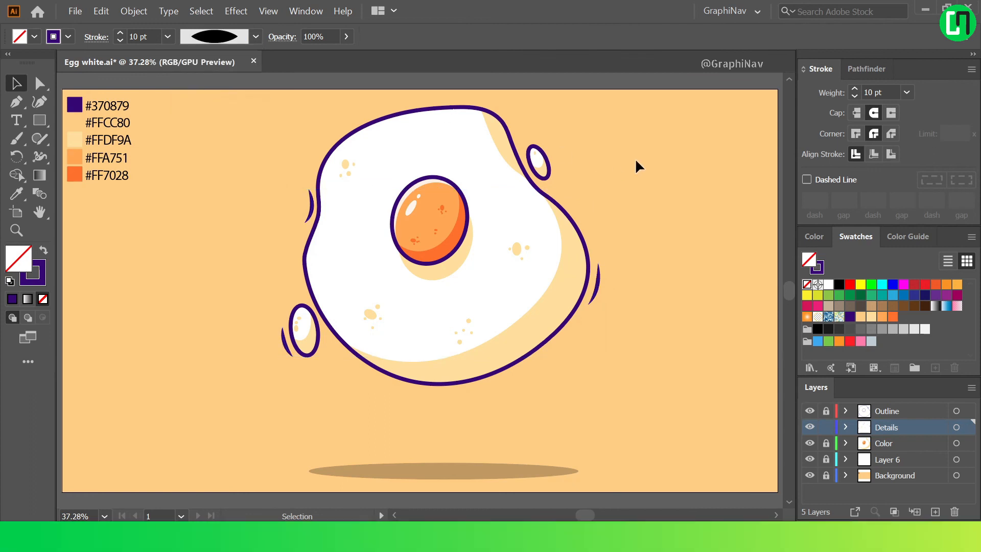
Lock the Details layer and create a new layer directly above Background.
left_click(888, 462)
left_click(895, 476)
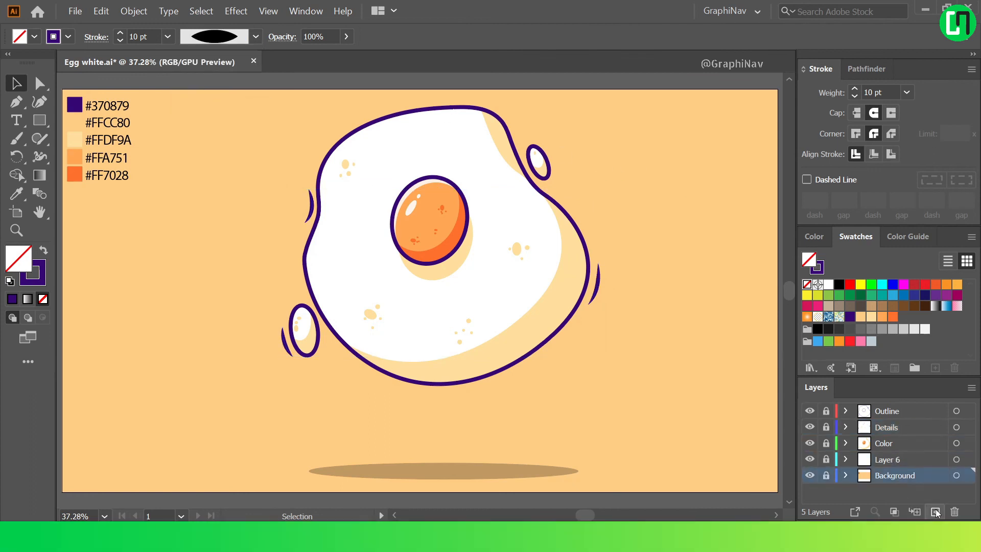
left_click(935, 511)
Cover the whole artboard with a bright orange rectangle without stroke on the new layer and lock that layer.
left_click(936, 284)
left_click(946, 284)
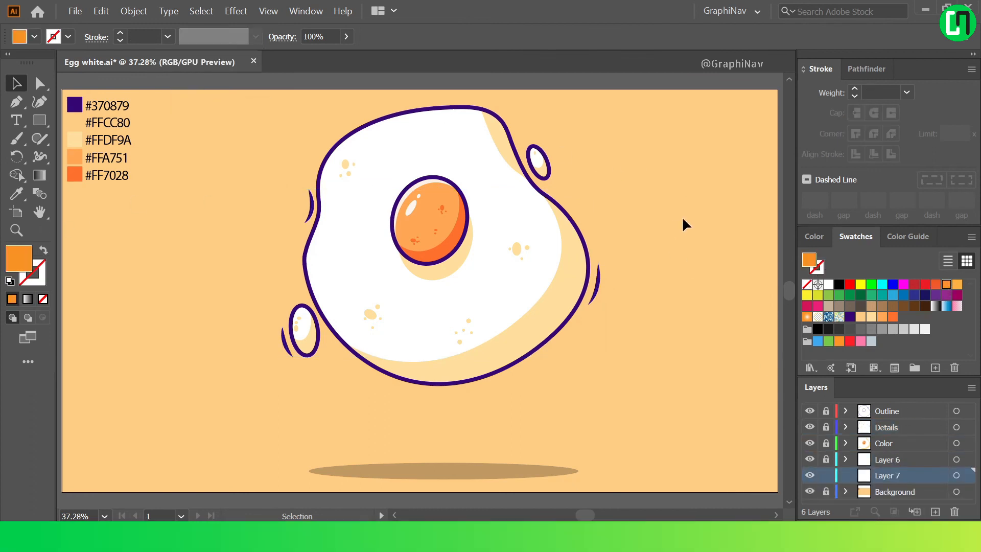
left_click_drag(39, 120, 128, 119)
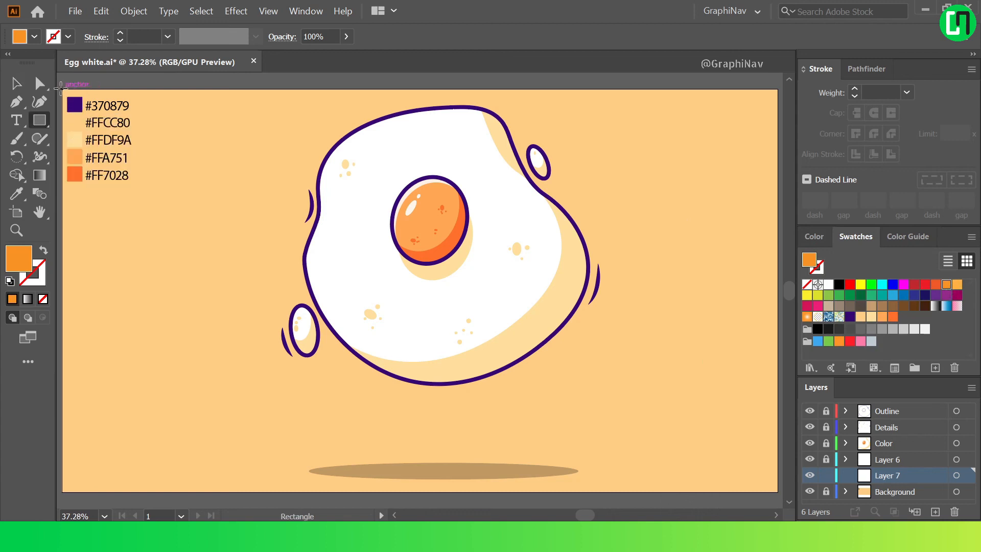
left_click_drag(63, 89, 778, 492)
key("v")
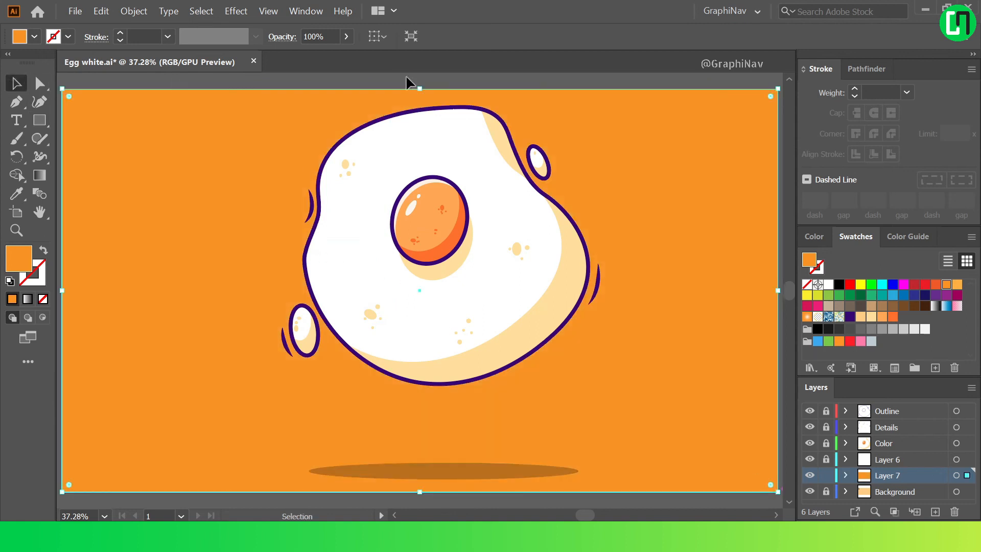
left_click(828, 475)
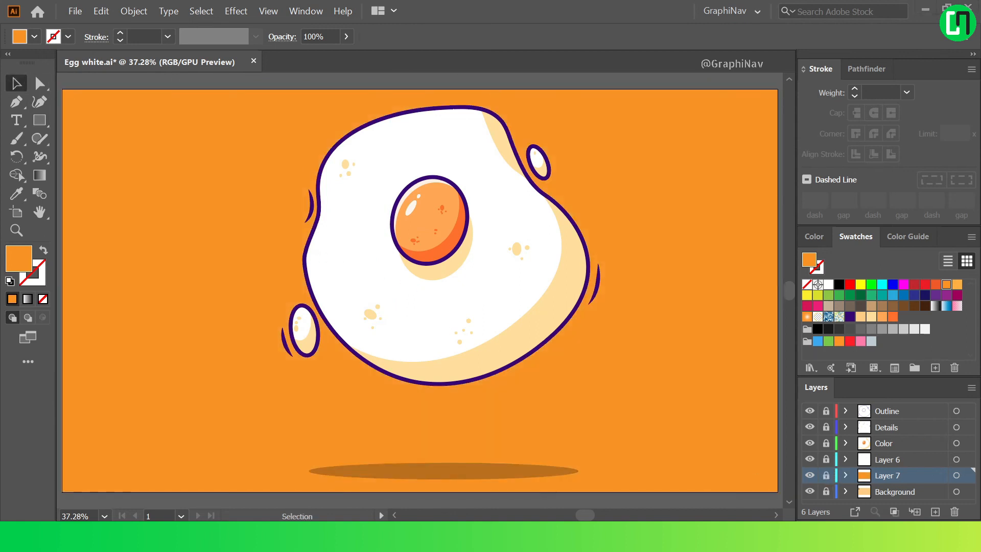